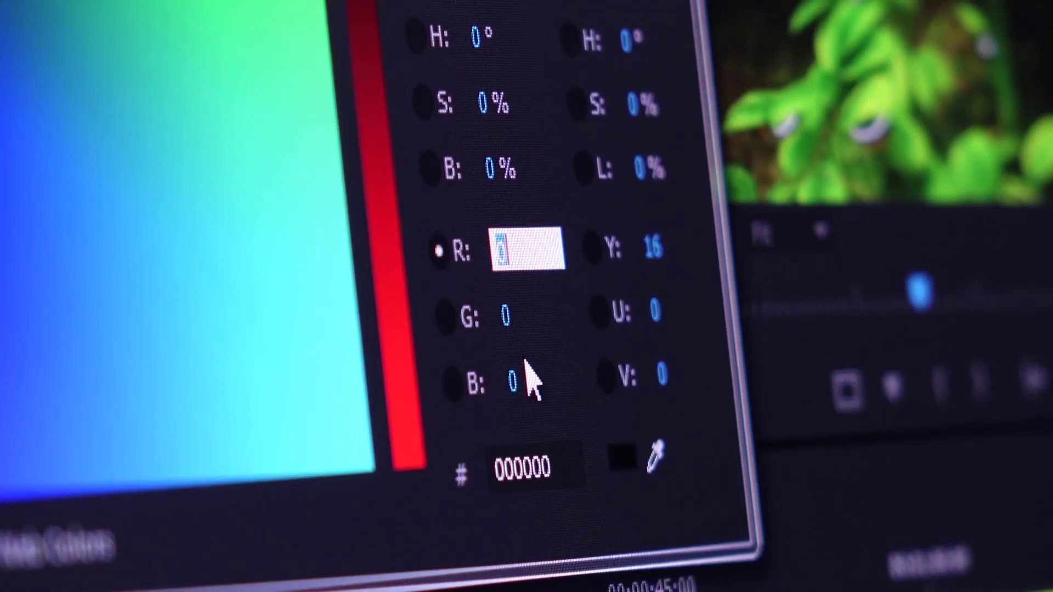
# - Try RGB values R 25, G 35, B 186 and base the colour field on the green channel
pyautogui.write('25')
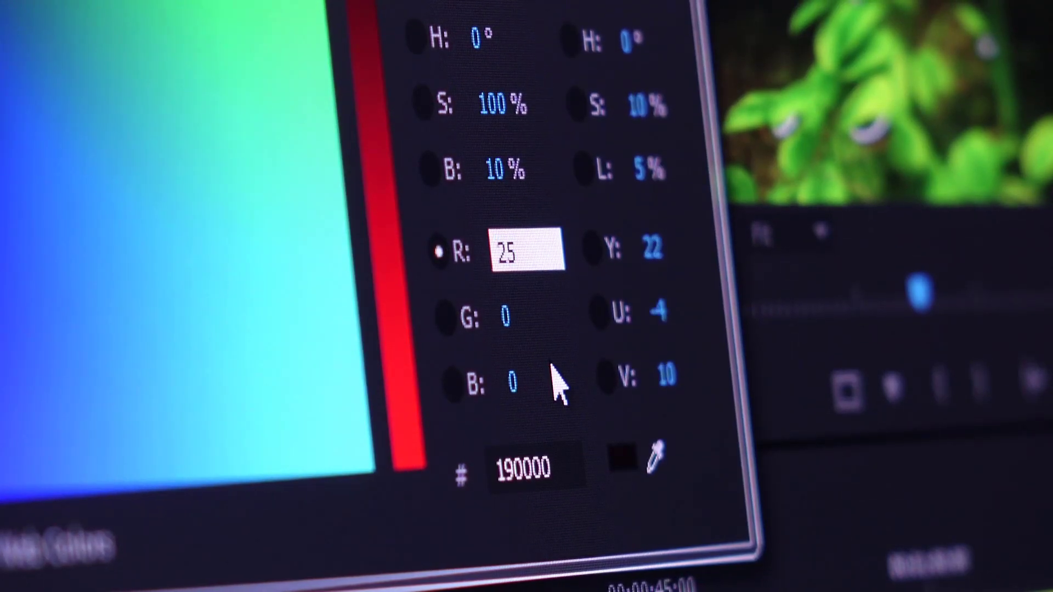
pyautogui.press('Return')
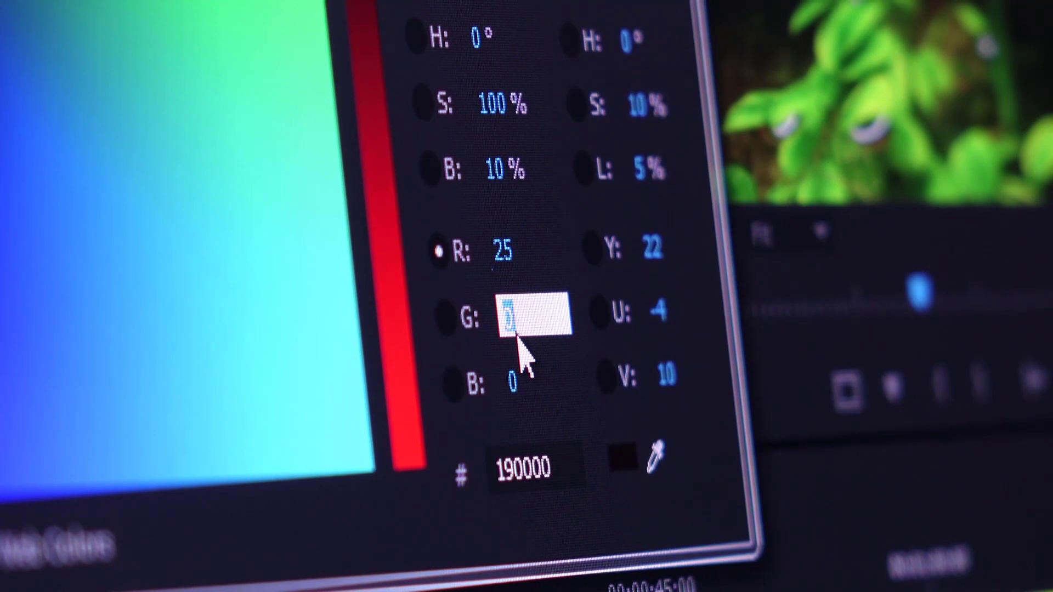
pyautogui.write('35')
pyautogui.press('Return')
pyautogui.click(517, 391)
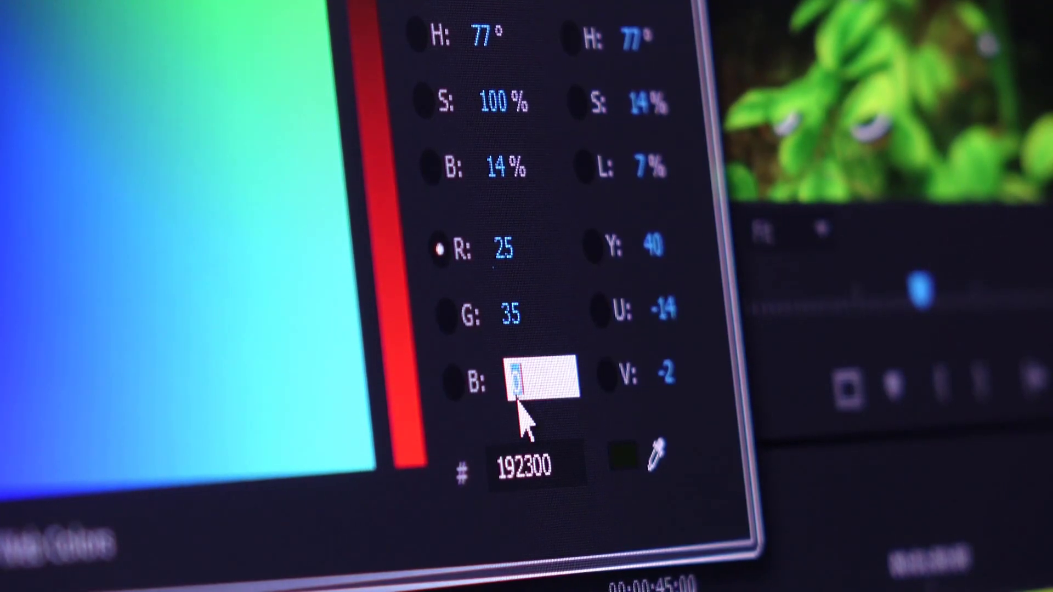
pyautogui.write('186')
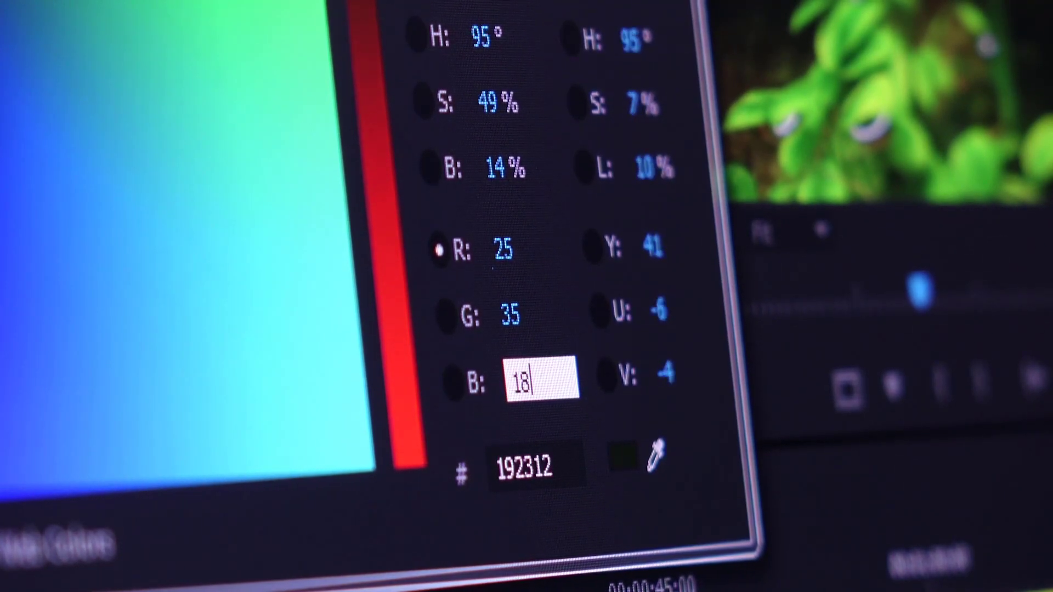
pyautogui.click(446, 315)
# - Set the colour to pure green: R 0, G 255, B 0 (hex 00FF00)
pyautogui.click(512, 257)
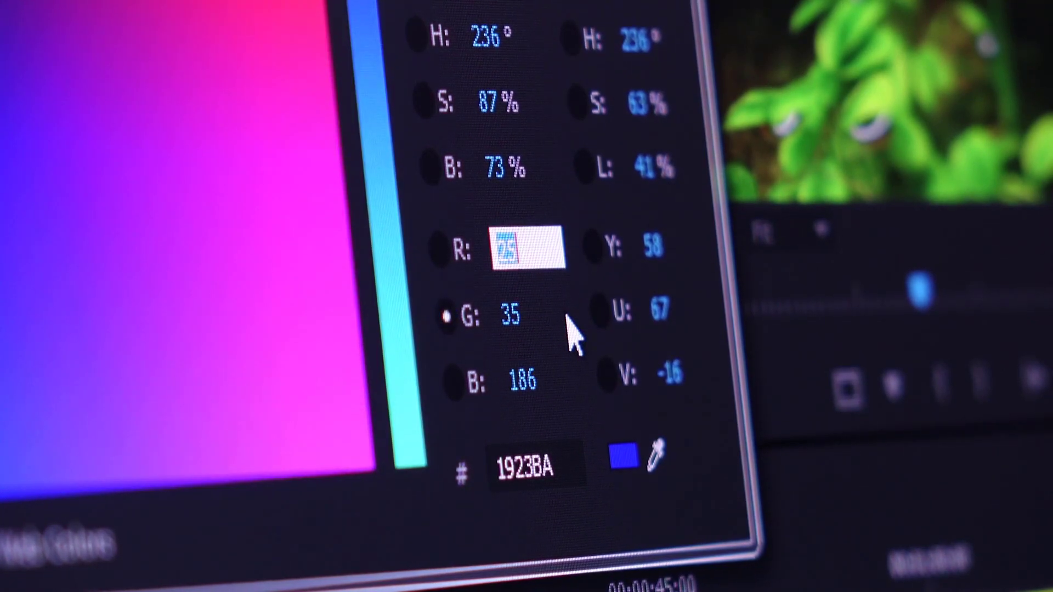
pyautogui.write('22')
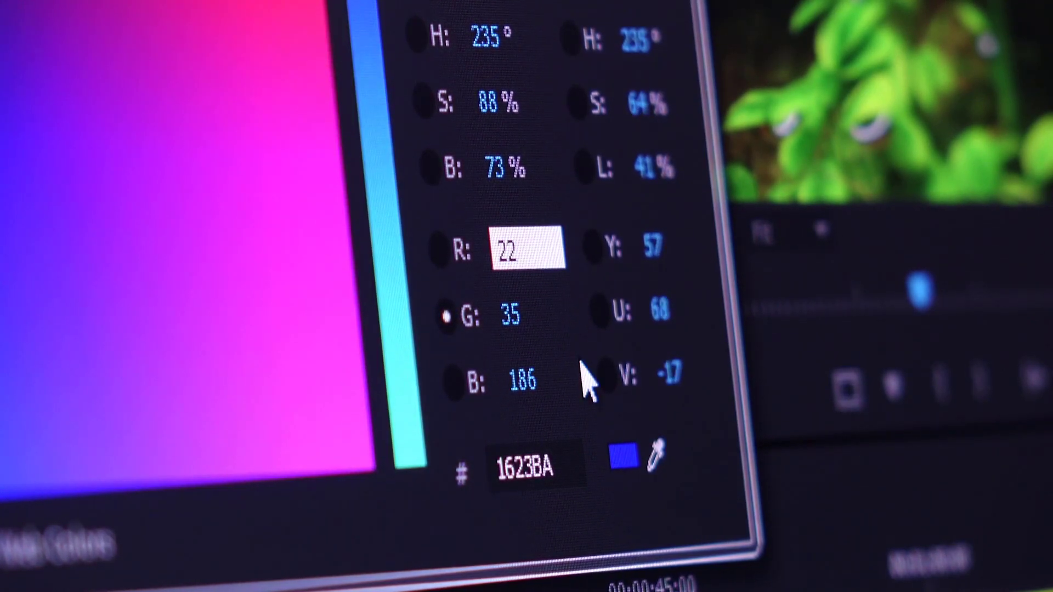
pyautogui.write('5')
pyautogui.press('Return')
pyautogui.click(524, 380)
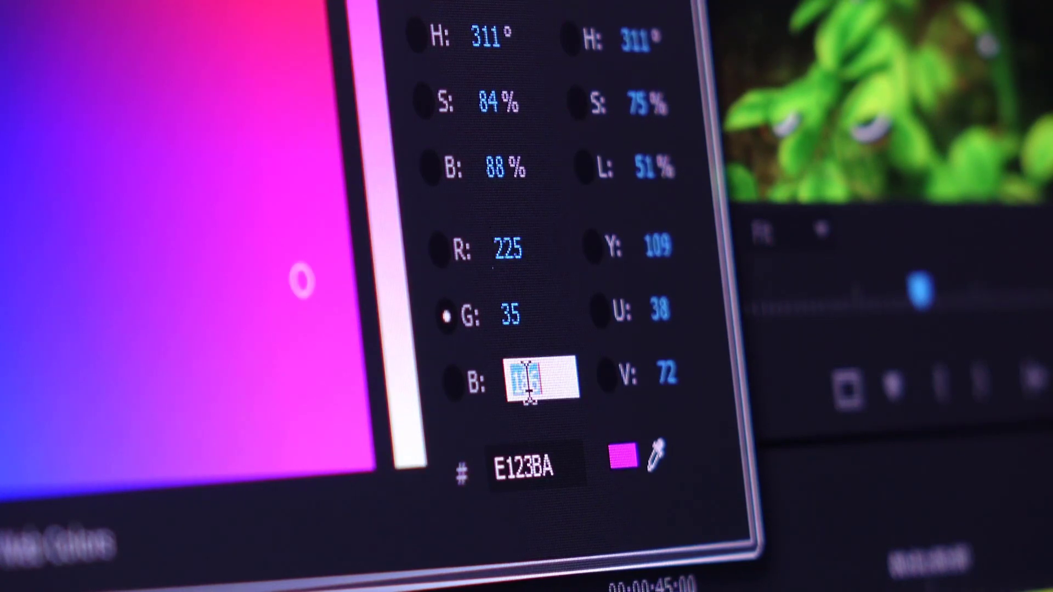
pyautogui.write('0')
pyautogui.click(508, 248)
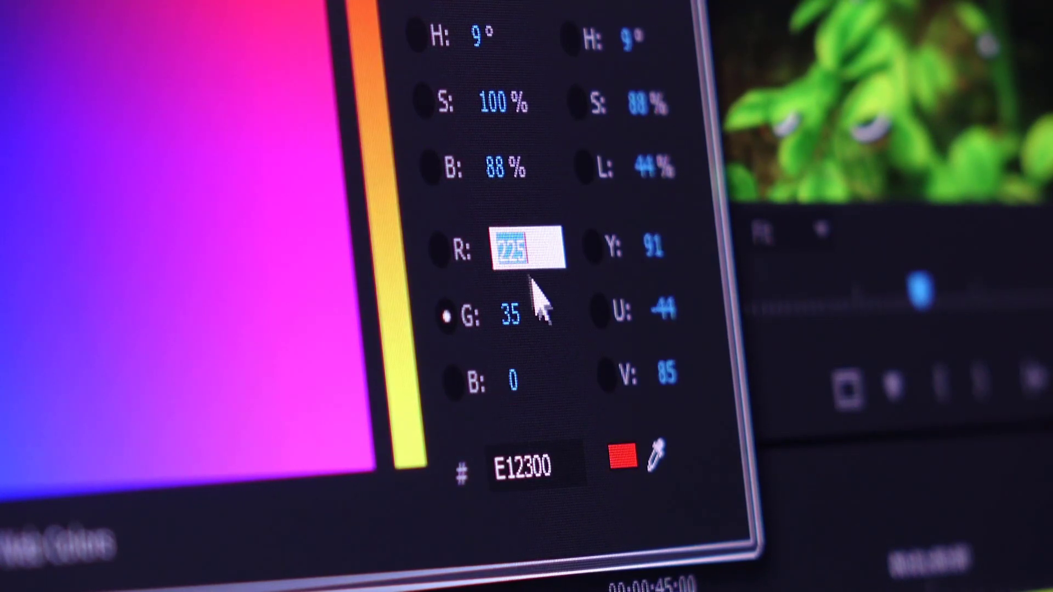
pyautogui.write('0')
pyautogui.click(511, 316)
pyautogui.write('255')
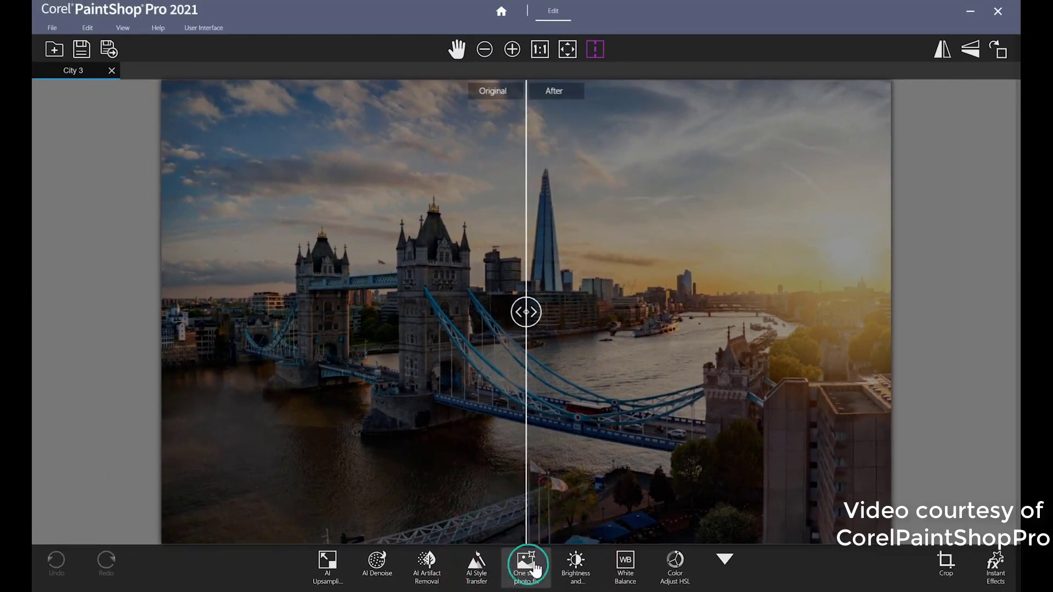
# - Apply One Step Photo Fix and drag the split left to show mostly the corrected Tower Bridge photo
pyautogui.click(535, 570)
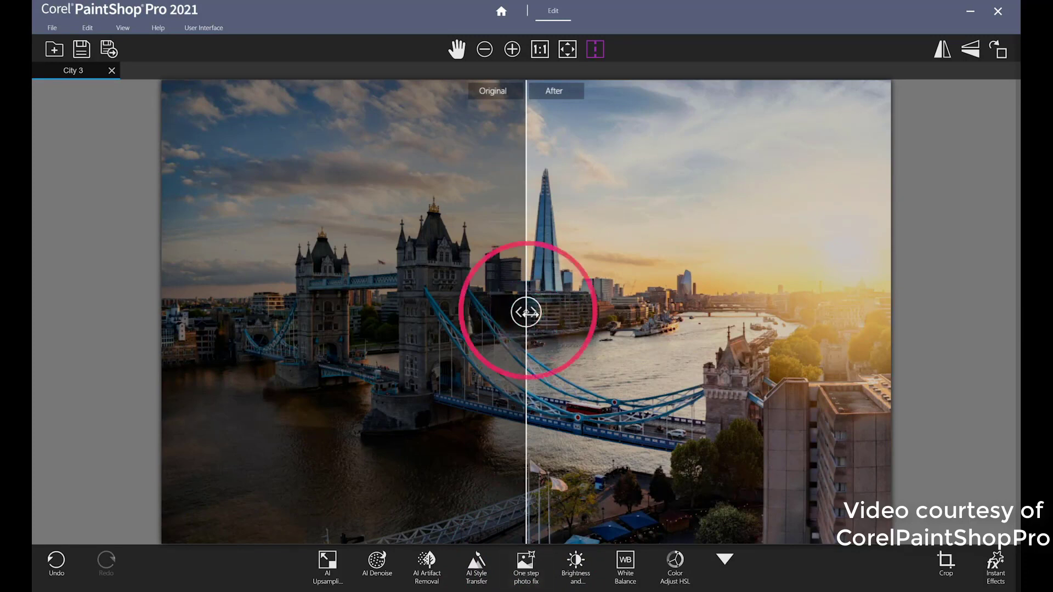
pyautogui.moveTo(527, 314); pyautogui.dragTo(379, 334)
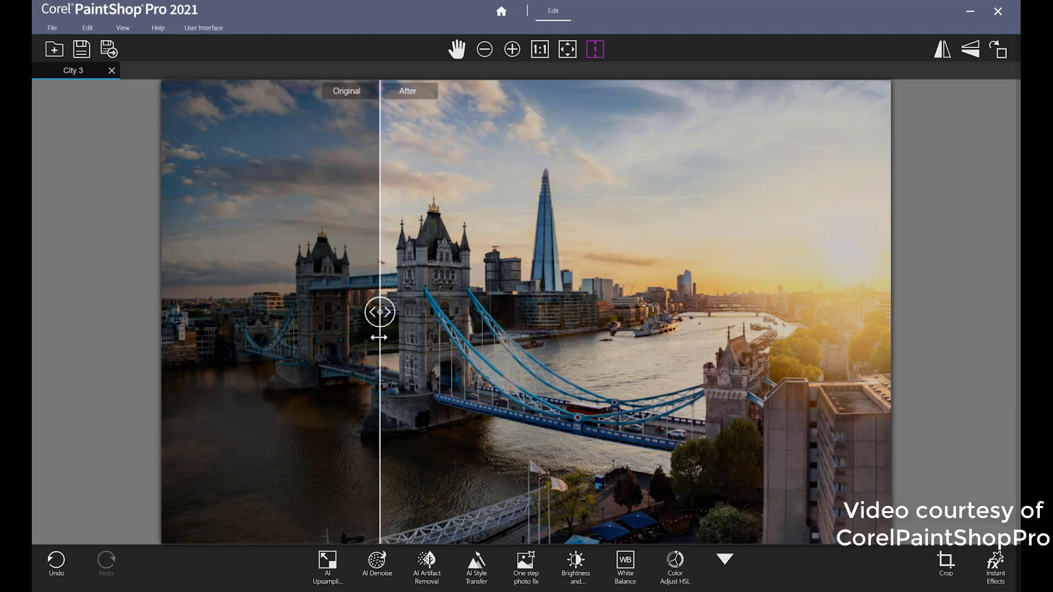
# - Apply Brightness 0 and Contrast -5, then bring up the White Balance adjustment
pyautogui.click(575, 564)
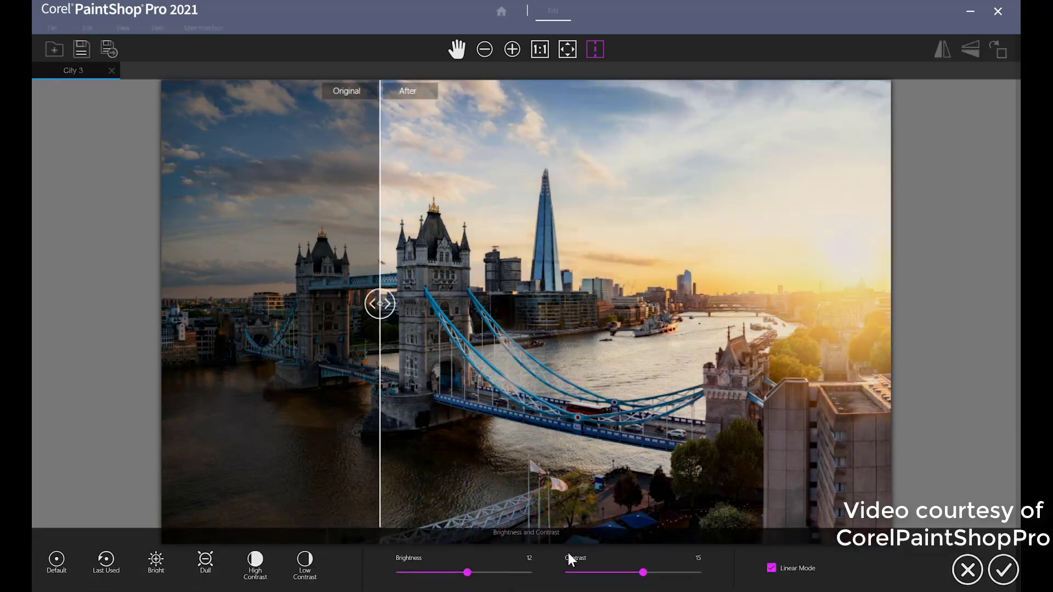
pyautogui.moveTo(452, 573)
pyautogui.mouseDown()
pyautogui.moveTo(440, 574)
pyautogui.moveTo(464, 573)
pyautogui.mouseUp()
pyautogui.moveTo(642, 572)
pyautogui.mouseDown()
pyautogui.moveTo(618, 573)
pyautogui.moveTo(630, 574)
pyautogui.mouseUp()
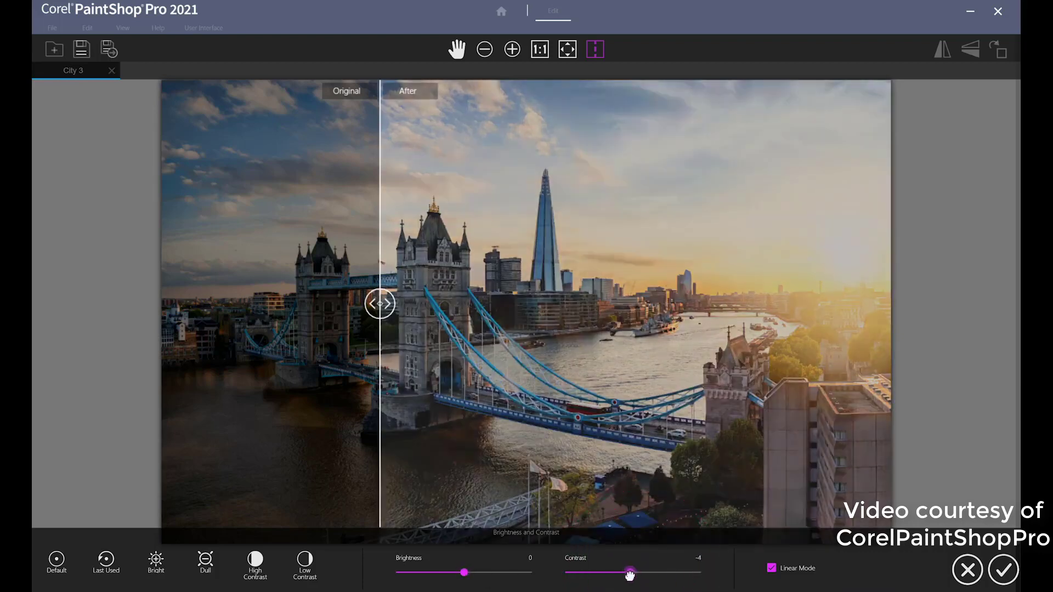
pyautogui.click(1002, 570)
pyautogui.click(627, 560)
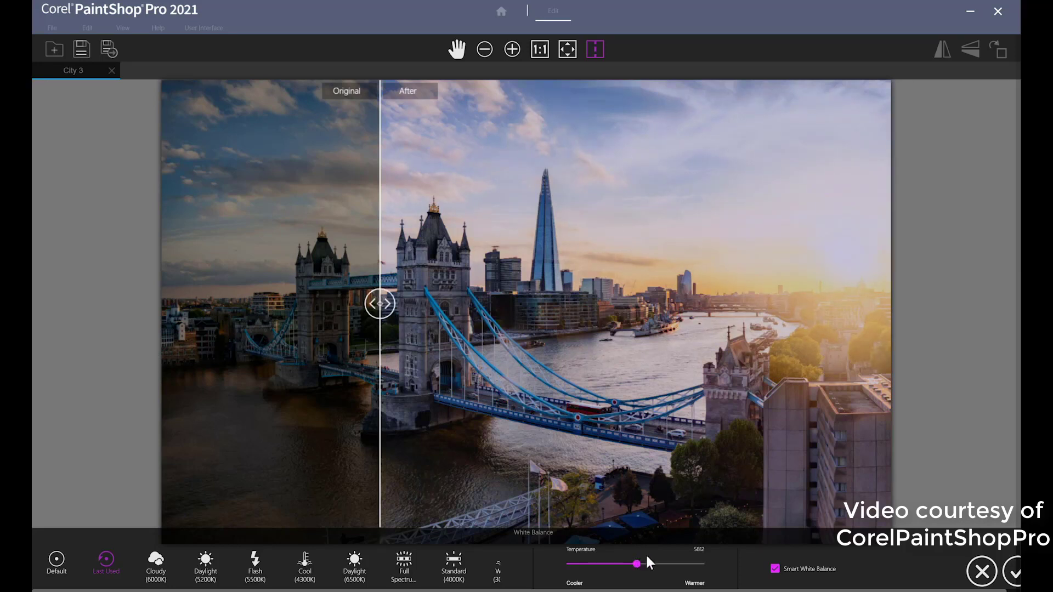
# - Turn off Smart White Balance and cool the temperature to 5242
pyautogui.click(775, 571)
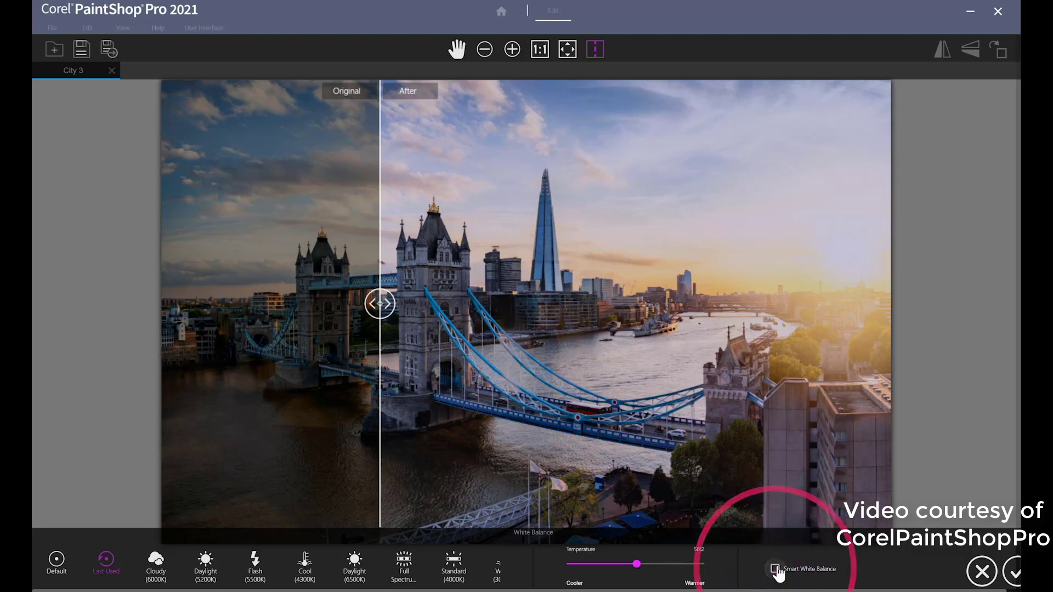
pyautogui.moveTo(630, 565); pyautogui.dragTo(594, 564)
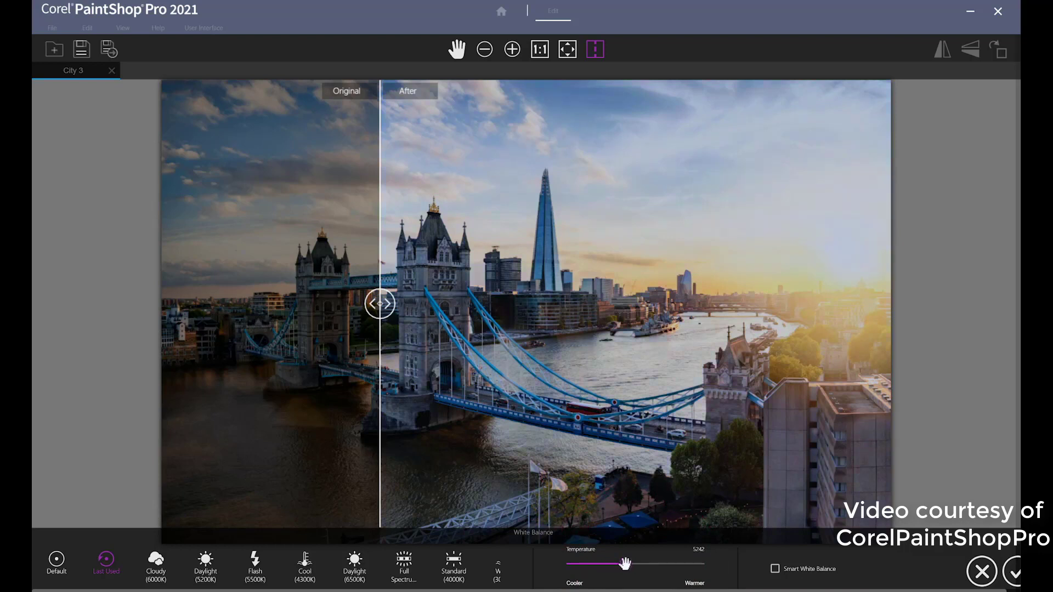
# - Apply the white balance, try and discard Hue/Saturation/Lightness changes, then bring up AI Denoise
pyautogui.click(1013, 569)
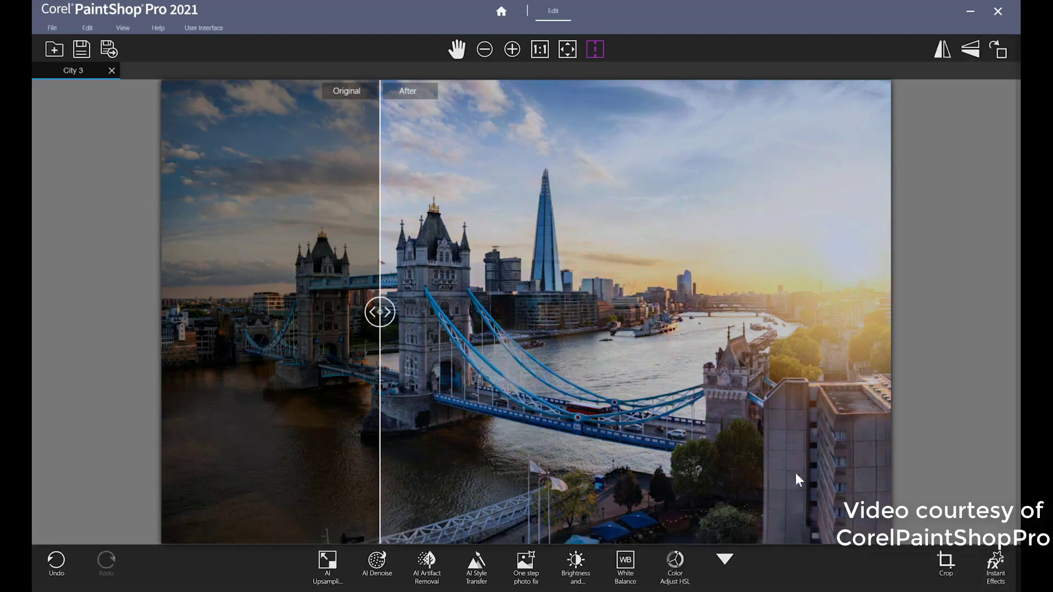
pyautogui.click(674, 559)
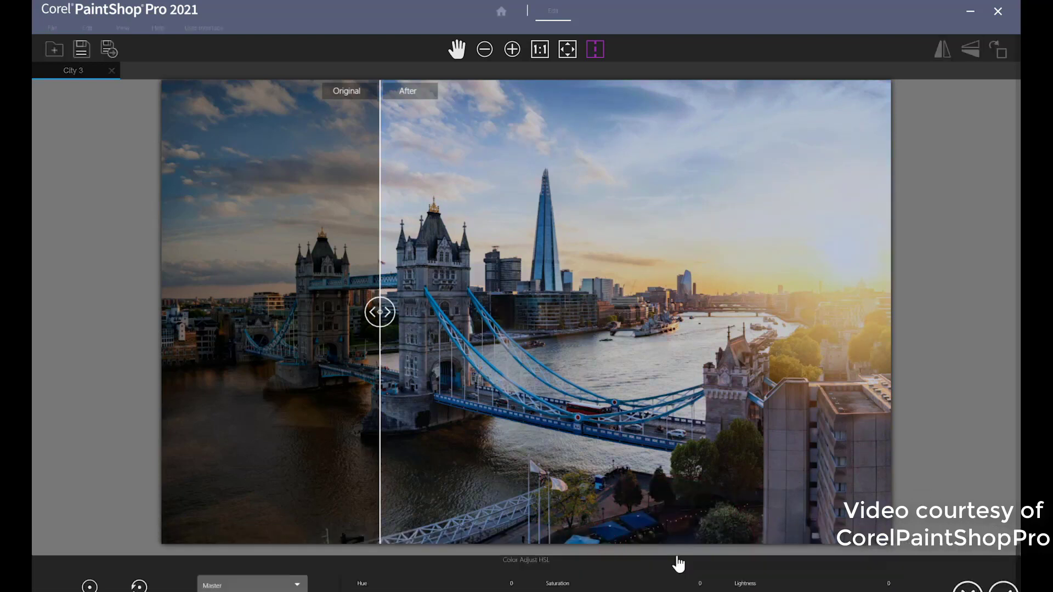
pyautogui.moveTo(434, 571); pyautogui.dragTo(450, 571)
pyautogui.moveTo(624, 571); pyautogui.dragTo(664, 570)
pyautogui.moveTo(803, 571); pyautogui.dragTo(800, 571)
pyautogui.click(968, 569)
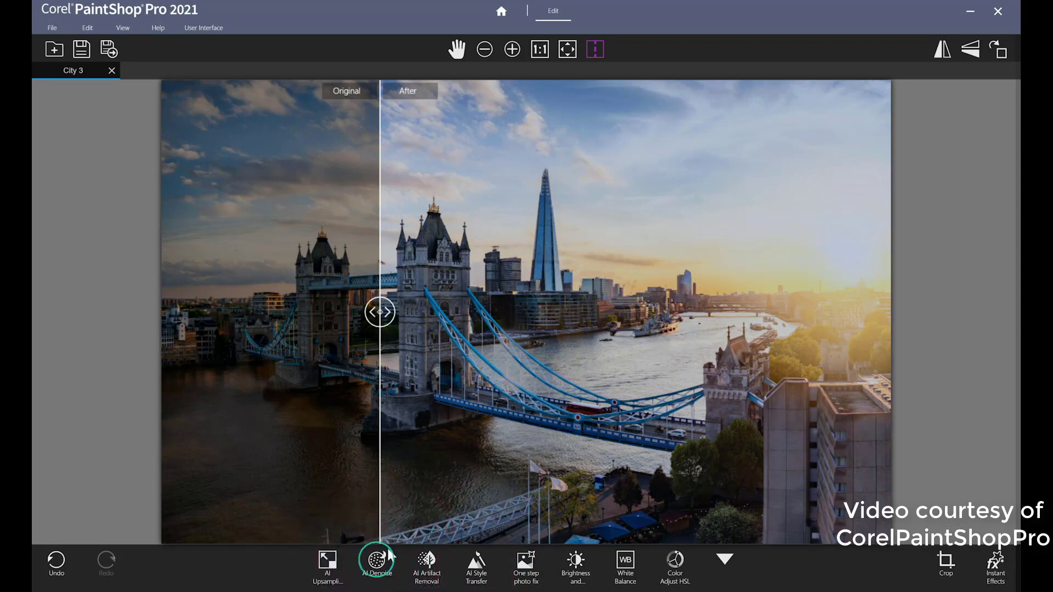
pyautogui.click(377, 569)
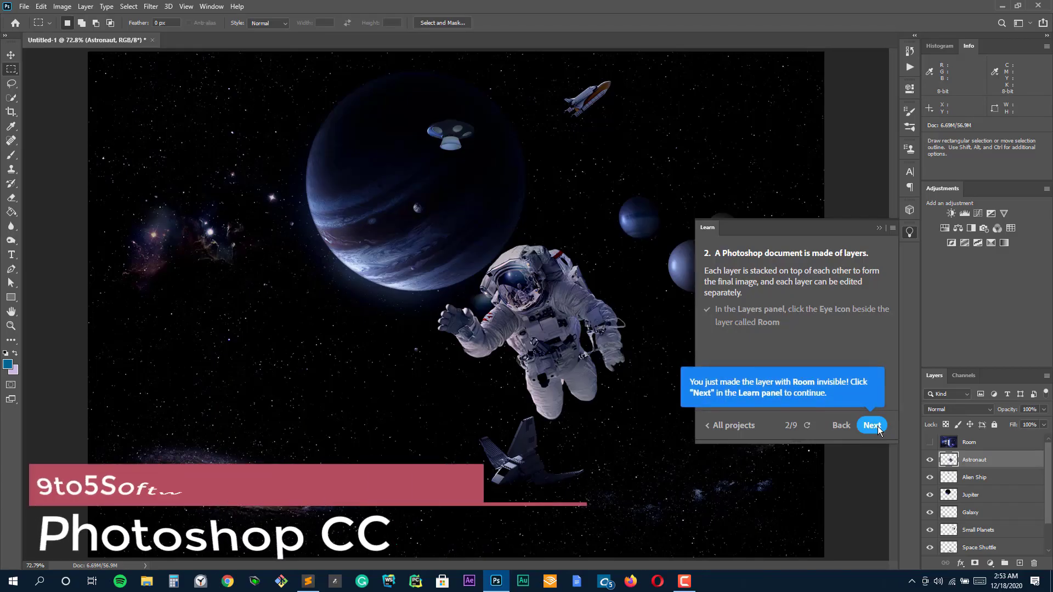
# - Move the astronaut to the lower left and lower the Galaxy layer's opacity to 75%
pyautogui.click(876, 427)
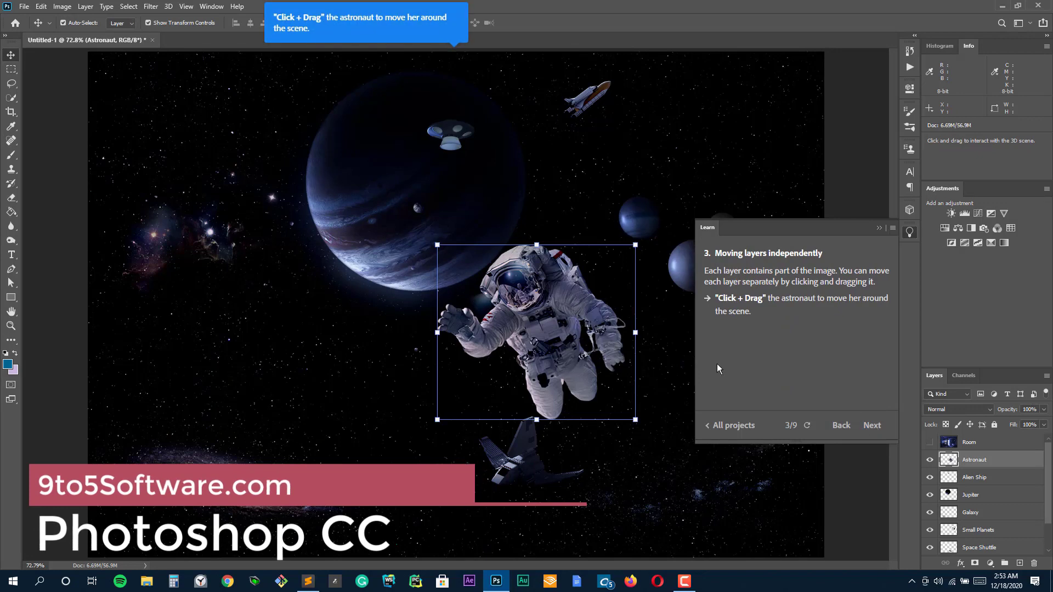
pyautogui.moveTo(552, 317); pyautogui.dragTo(346, 376)
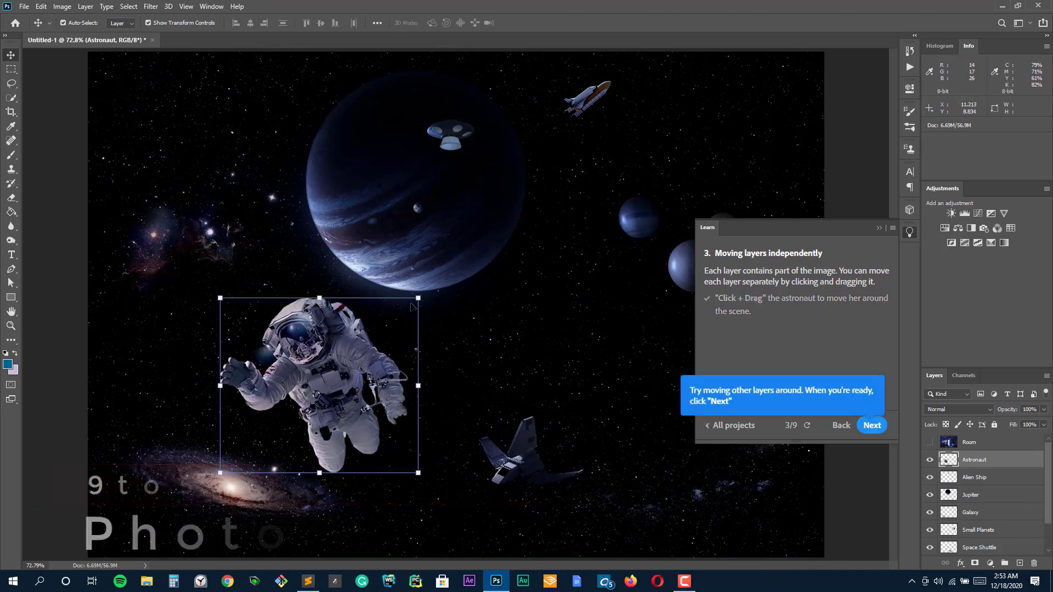
pyautogui.click(874, 425)
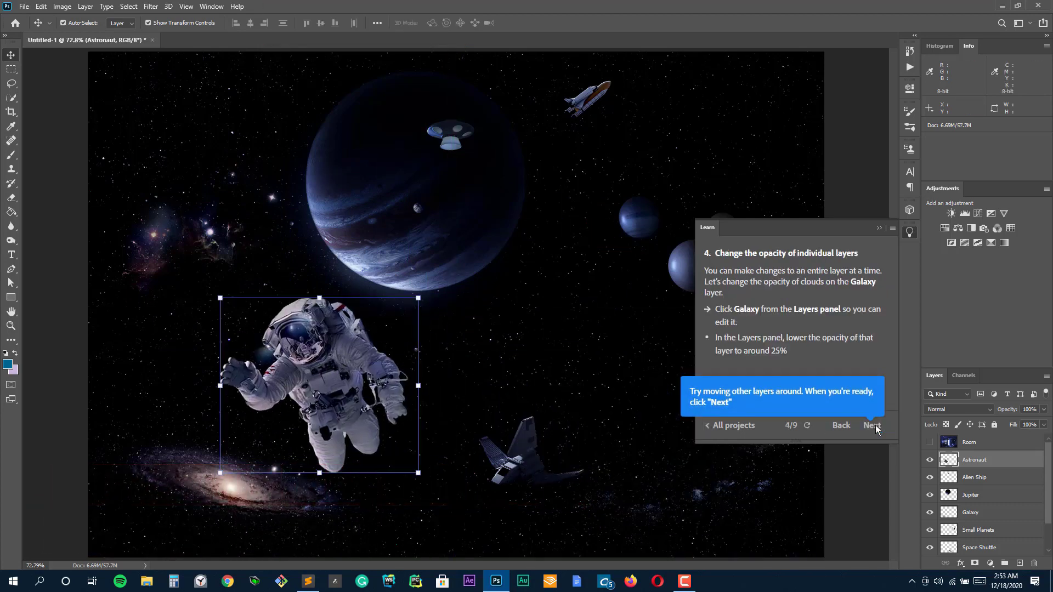
pyautogui.click(993, 514)
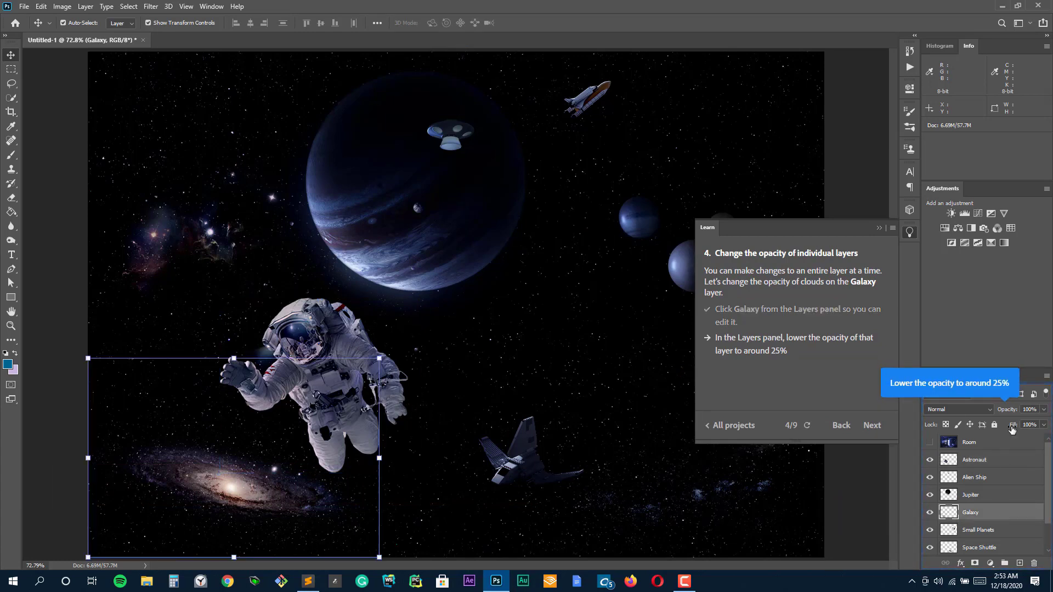
pyautogui.click(1043, 409)
pyautogui.moveTo(1045, 421)
pyautogui.mouseDown()
pyautogui.moveTo(1008, 424)
pyautogui.moveTo(1040, 431)
pyautogui.moveTo(1000, 426)
pyautogui.moveTo(1032, 427)
pyautogui.mouseUp()
# - Shift the Jupiter layer to purple with Hue/Saturation, raising its lightness slightly
pyautogui.click(871, 425)
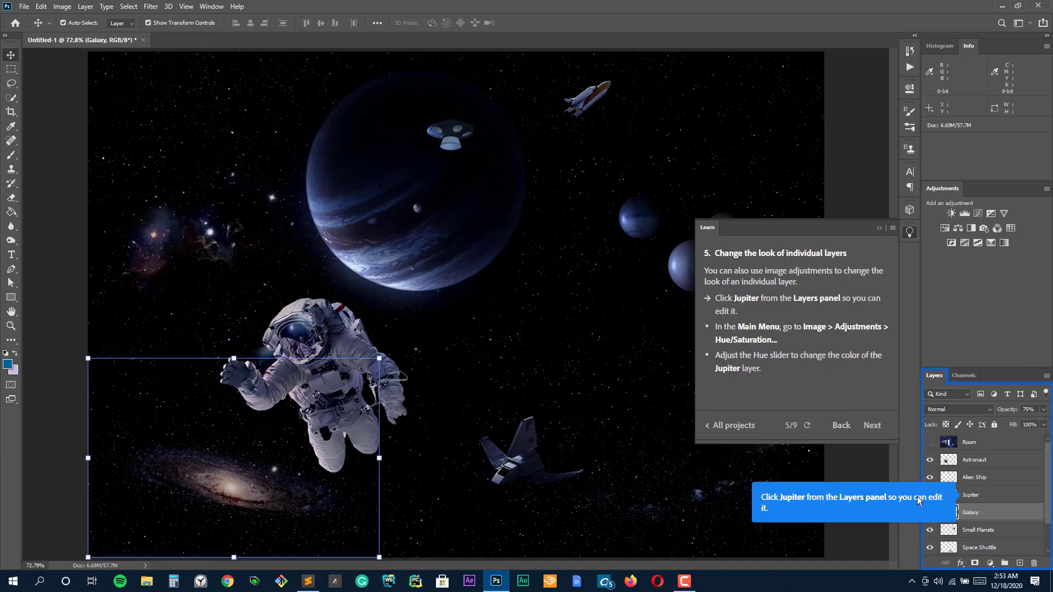
pyautogui.click(971, 497)
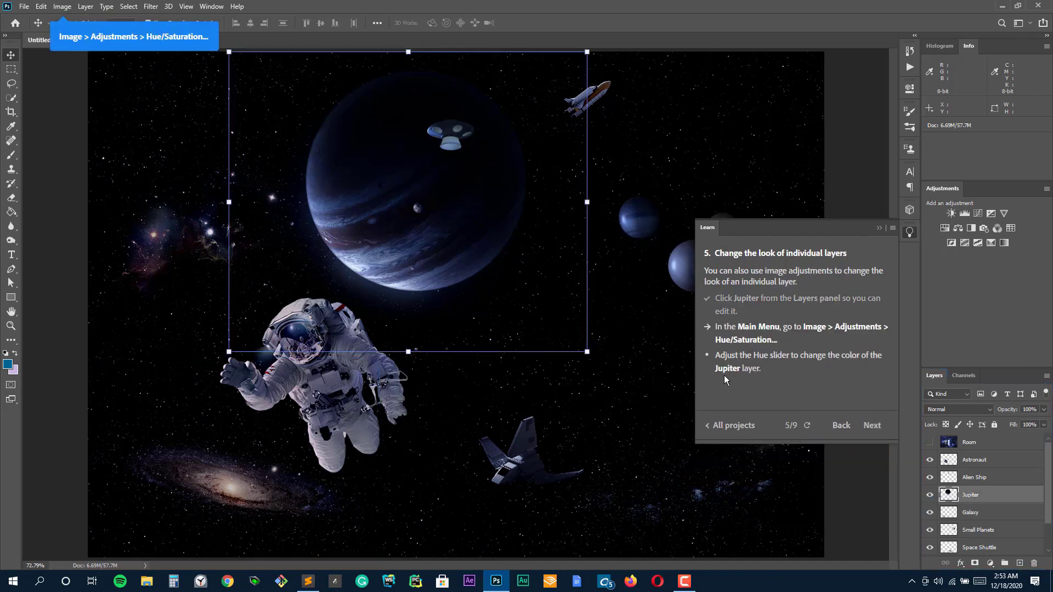
pyautogui.click(63, 8)
pyautogui.moveTo(83, 35)
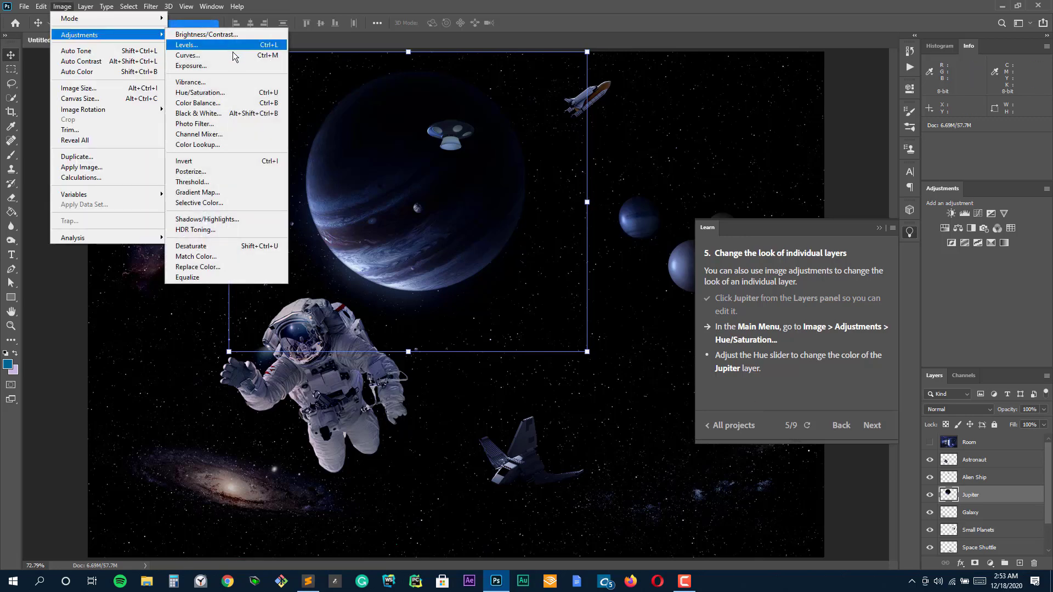
pyautogui.click(245, 92)
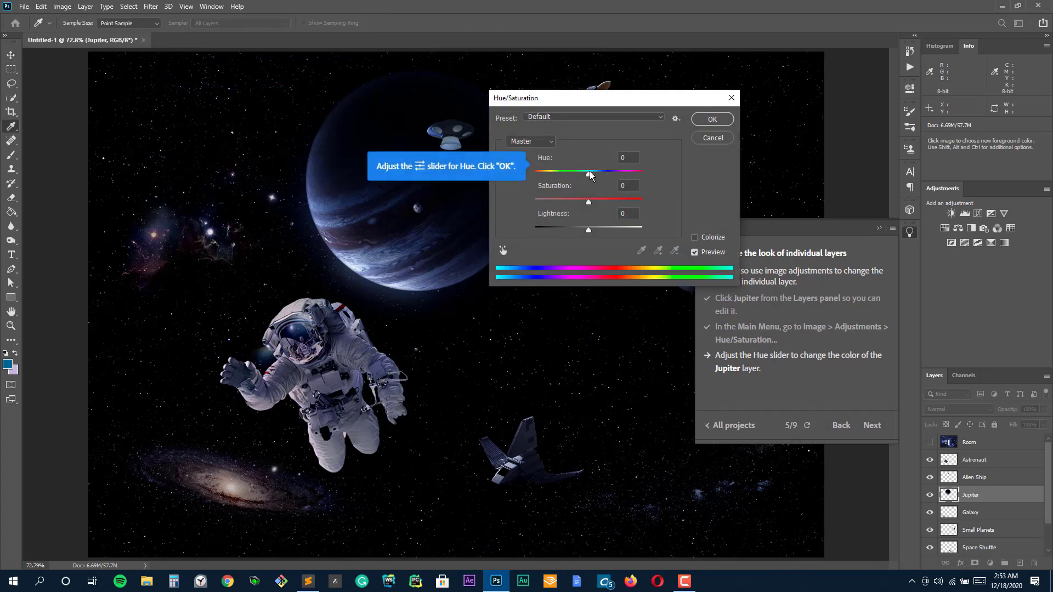
pyautogui.moveTo(589, 173); pyautogui.dragTo(626, 173)
pyautogui.moveTo(643, 98); pyautogui.dragTo(773, 47)
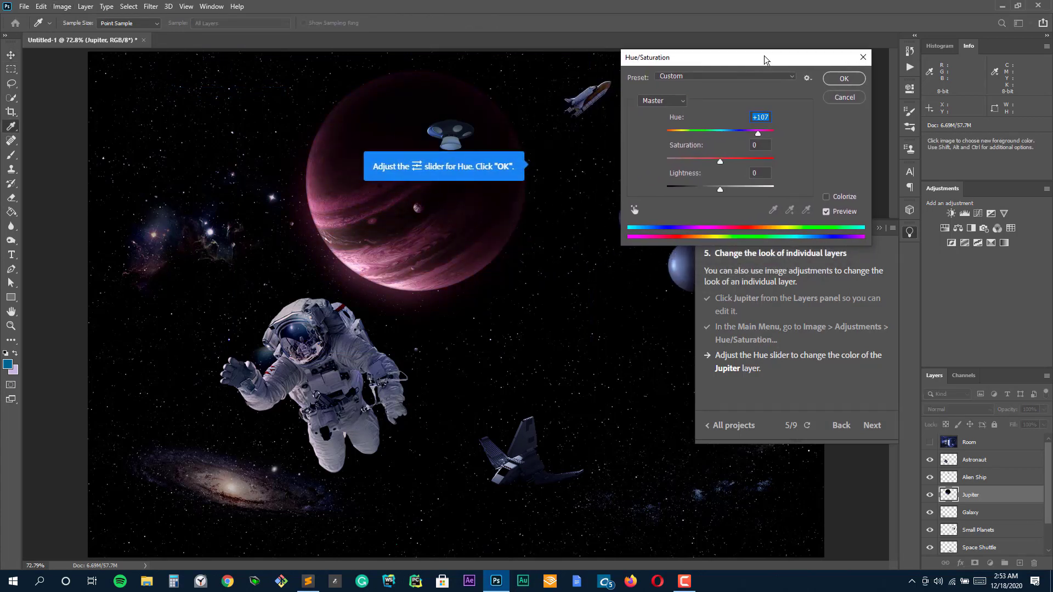
pyautogui.moveTo(756, 122); pyautogui.dragTo(706, 176)
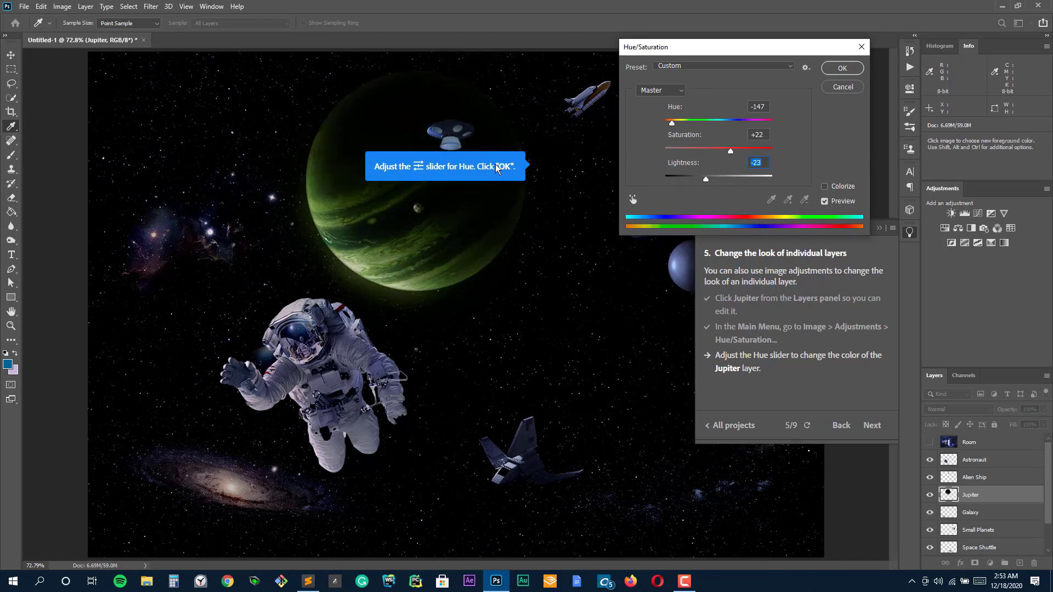
pyautogui.click(677, 149)
pyautogui.moveTo(671, 122); pyautogui.dragTo(739, 122)
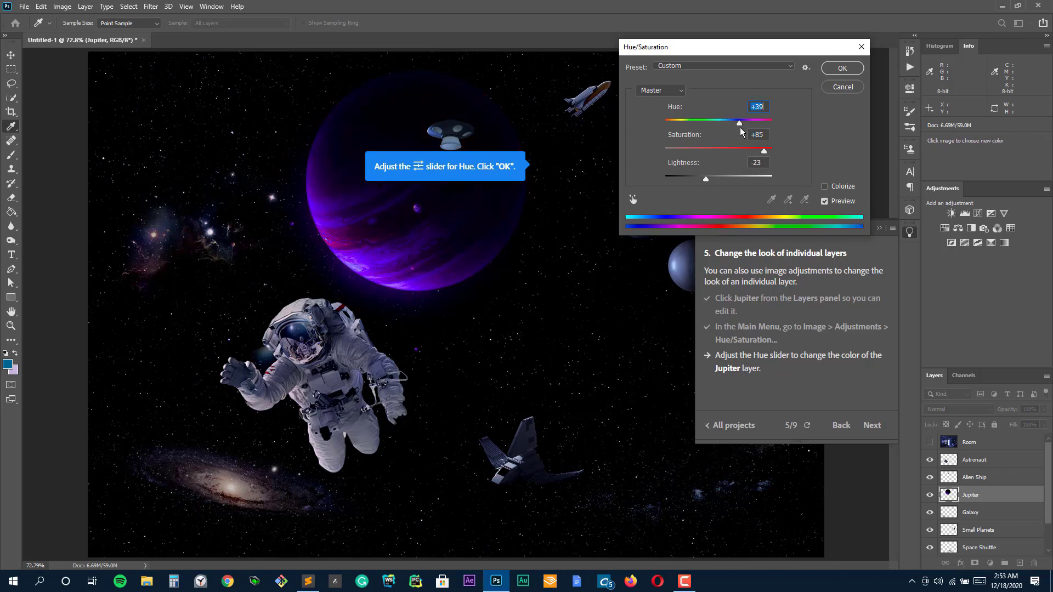
pyautogui.moveTo(714, 176)
pyautogui.mouseDown()
pyautogui.moveTo(732, 176)
pyautogui.moveTo(722, 177)
pyautogui.mouseUp()
pyautogui.click(843, 68)
# - Move Jupiter further left and place the astronaut just to its right
pyautogui.moveTo(464, 209); pyautogui.dragTo(333, 190)
pyautogui.moveTo(329, 345); pyautogui.dragTo(499, 184)
pyautogui.moveTo(276, 203); pyautogui.dragTo(341, 278)
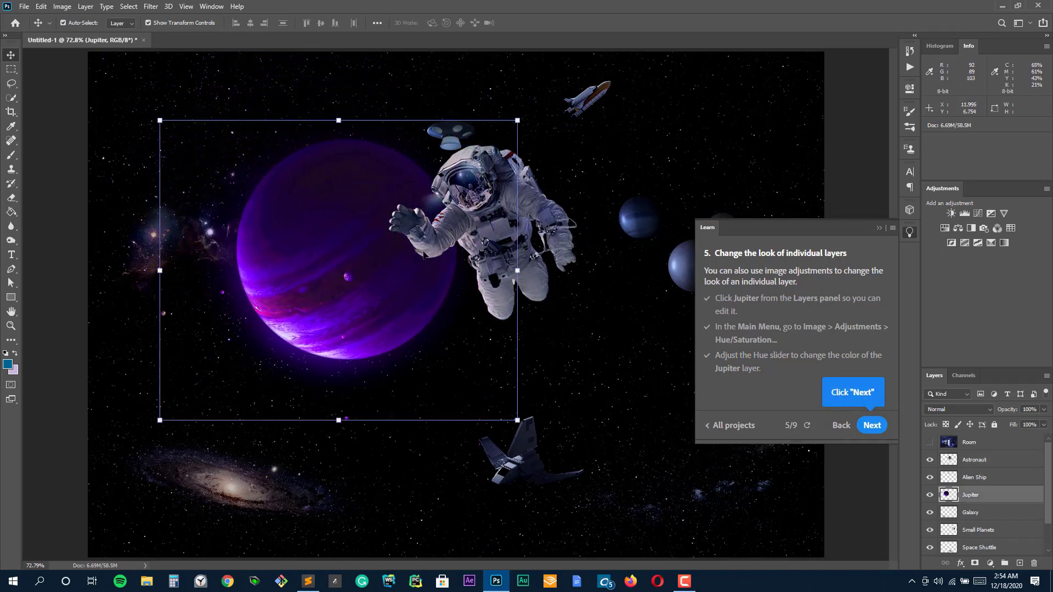
pyautogui.moveTo(500, 270); pyautogui.dragTo(530, 294)
# - Turn the Room layer's visibility back on, advance the tutorial, and select the Room layer
pyautogui.click(871, 426)
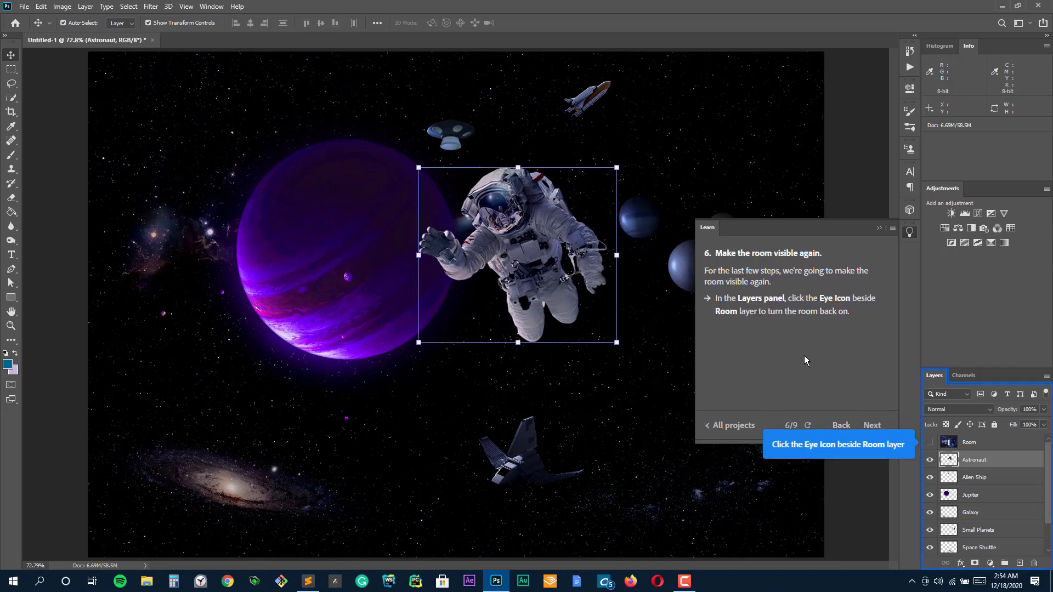
pyautogui.click(930, 443)
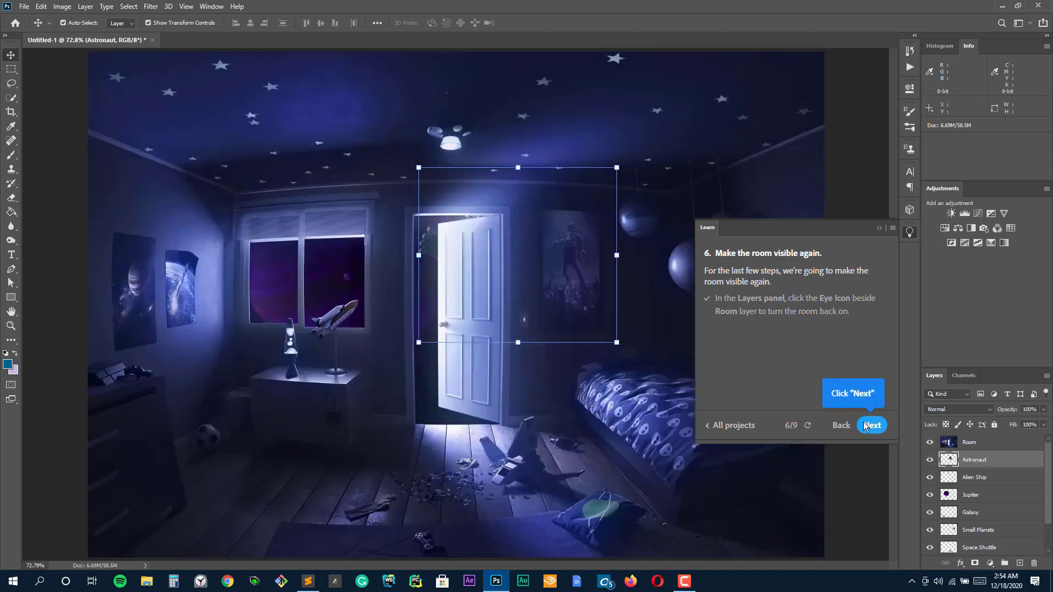
pyautogui.click(864, 425)
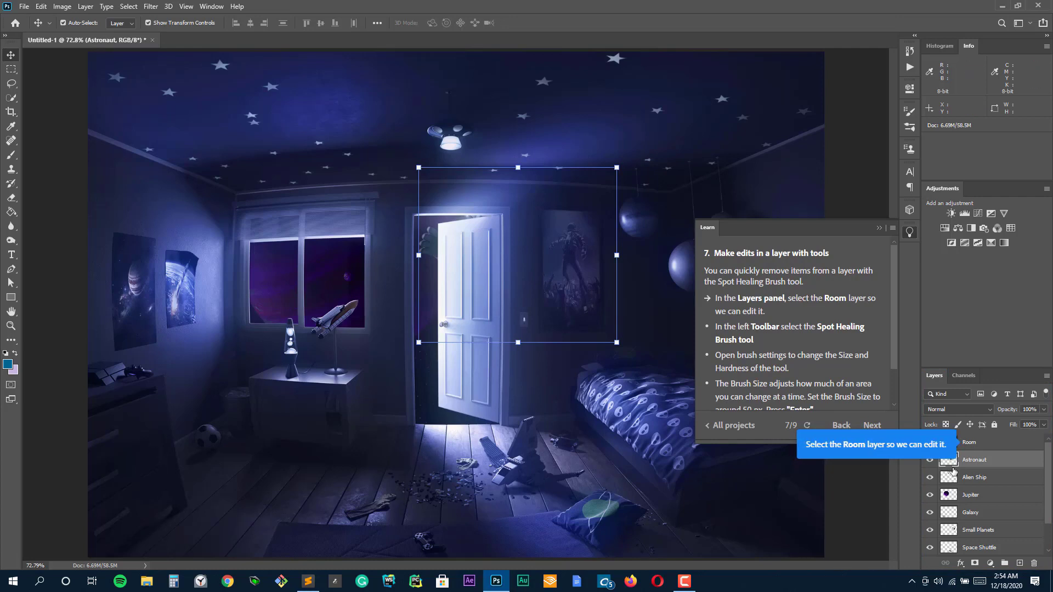
pyautogui.click(968, 442)
pyautogui.moveTo(464, 260)
pyautogui.mouseDown()
pyautogui.moveTo(453, 266)
pyautogui.moveTo(479, 251)
pyautogui.moveTo(518, 251)
pyautogui.moveTo(464, 259)
pyautogui.mouseUp()
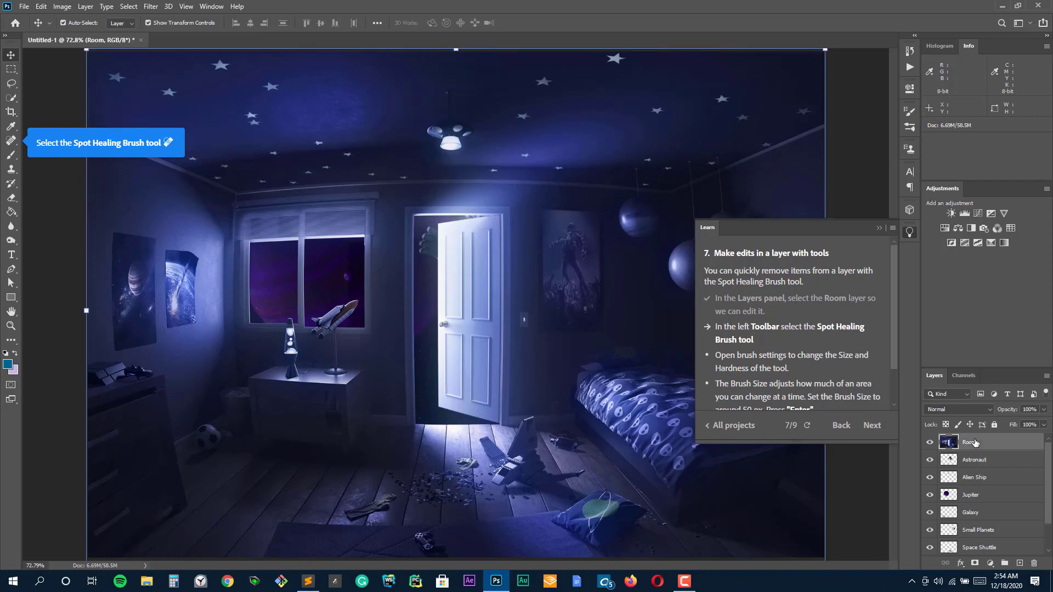
# - Set the Spot Healing Brush size to about 50 px
pyautogui.click(11, 143)
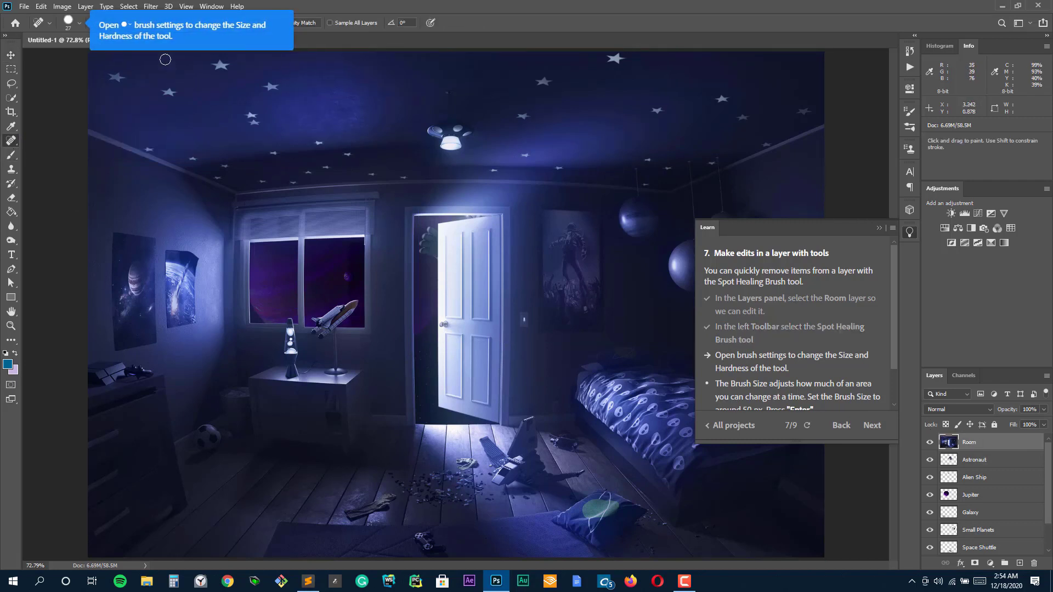
pyautogui.click(78, 23)
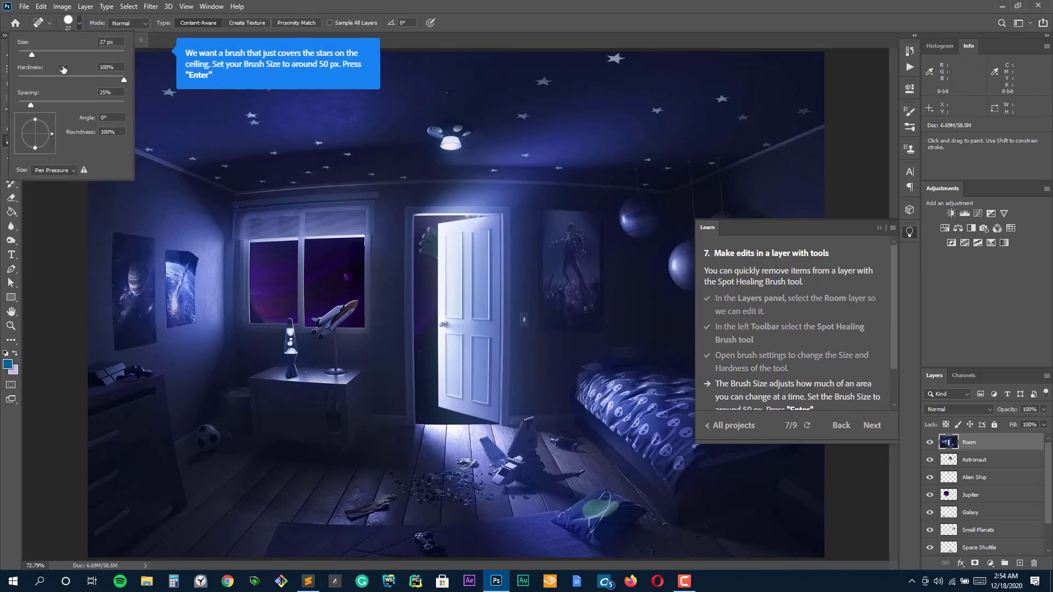
pyautogui.scroll(-2, 770, 360)
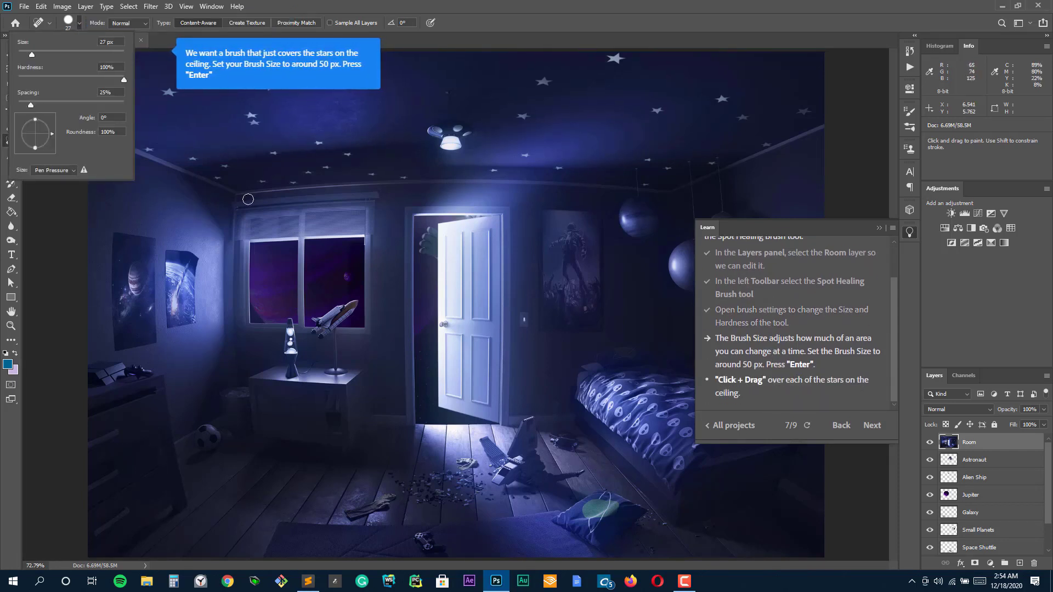
pyautogui.moveTo(32, 55); pyautogui.dragTo(45, 55)
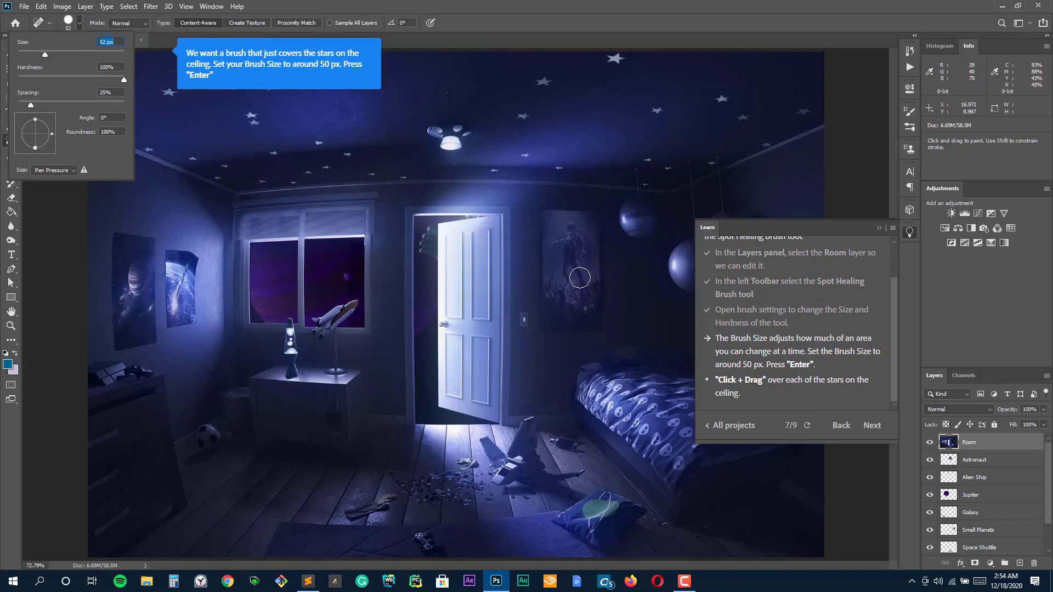
pyautogui.press('Return')
# - Paint out every star on the bedroom ceiling, leaving it plain and dark
pyautogui.moveTo(510, 121); pyautogui.dragTo(575, 96)
pyautogui.moveTo(618, 63); pyautogui.dragTo(617, 63)
pyautogui.moveTo(649, 105); pyautogui.dragTo(655, 107)
pyautogui.moveTo(716, 100)
pyautogui.mouseDown()
pyautogui.moveTo(747, 114)
pyautogui.moveTo(806, 112)
pyautogui.moveTo(768, 137)
pyautogui.mouseUp()
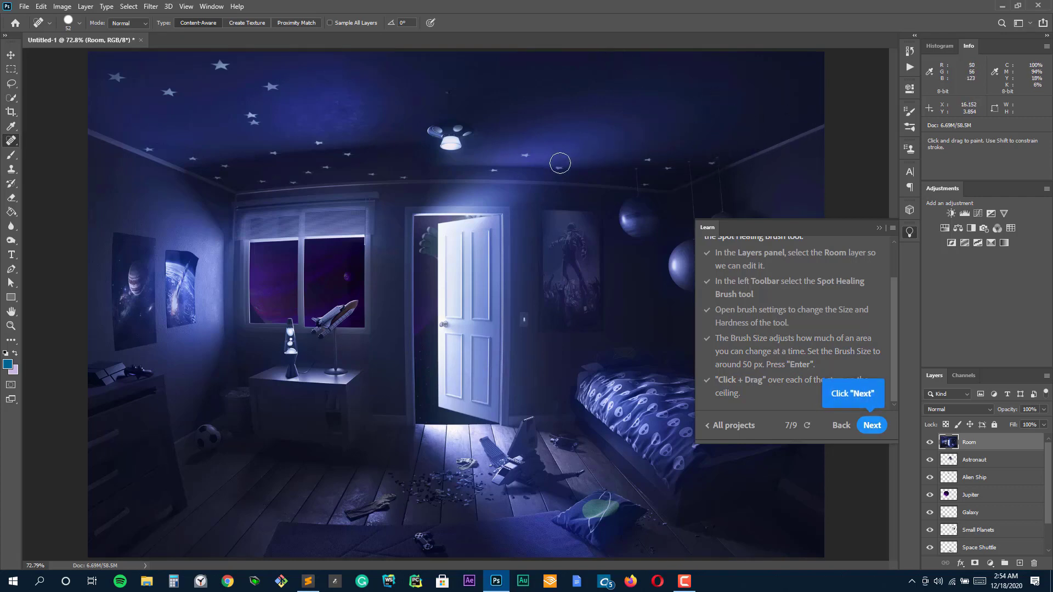
pyautogui.moveTo(555, 163)
pyautogui.mouseDown()
pyautogui.moveTo(520, 155)
pyautogui.moveTo(535, 161)
pyautogui.moveTo(495, 170)
pyautogui.mouseUp()
pyautogui.moveTo(379, 175); pyautogui.dragTo(371, 173)
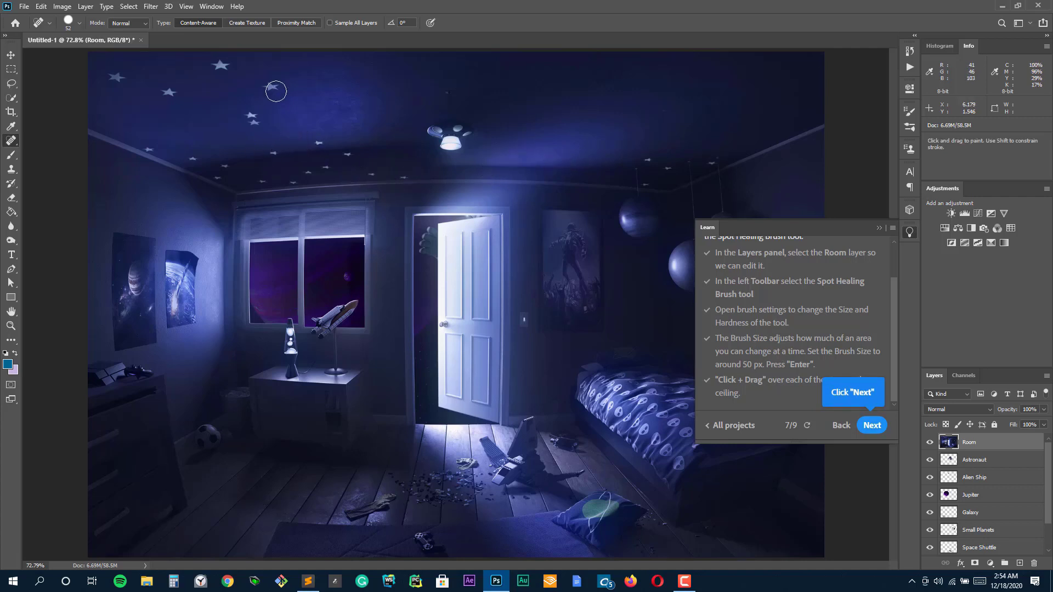
pyautogui.moveTo(277, 89); pyautogui.dragTo(254, 123)
pyautogui.moveTo(222, 64)
pyautogui.mouseDown()
pyautogui.moveTo(160, 100)
pyautogui.moveTo(173, 95)
pyautogui.moveTo(115, 78)
pyautogui.mouseUp()
pyautogui.click(190, 158)
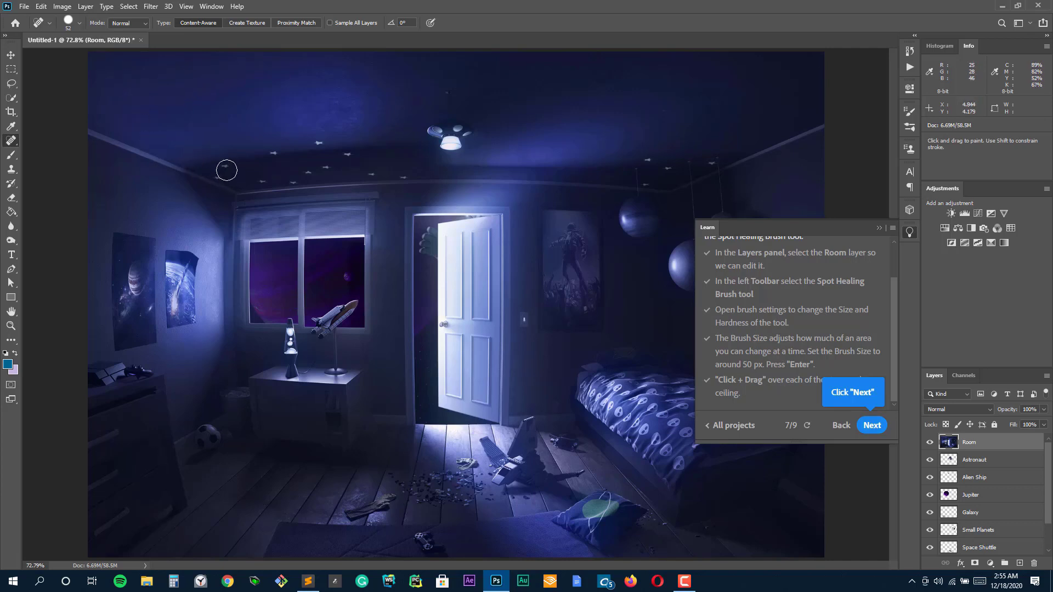
pyautogui.moveTo(269, 153)
pyautogui.mouseDown()
pyautogui.moveTo(321, 143)
pyautogui.moveTo(363, 168)
pyautogui.moveTo(295, 172)
pyautogui.mouseUp()
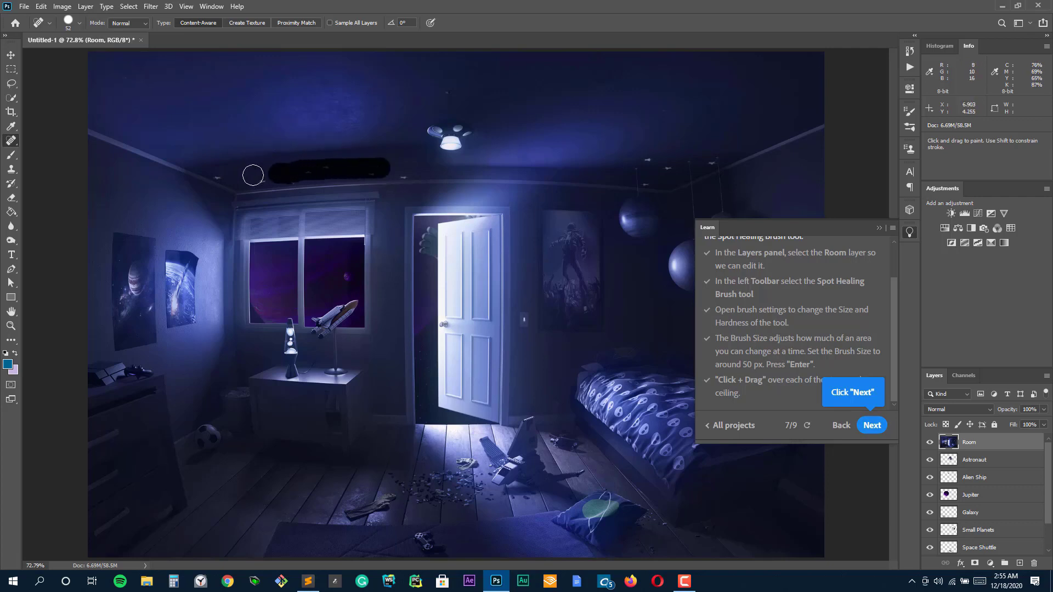
pyautogui.click(326, 168)
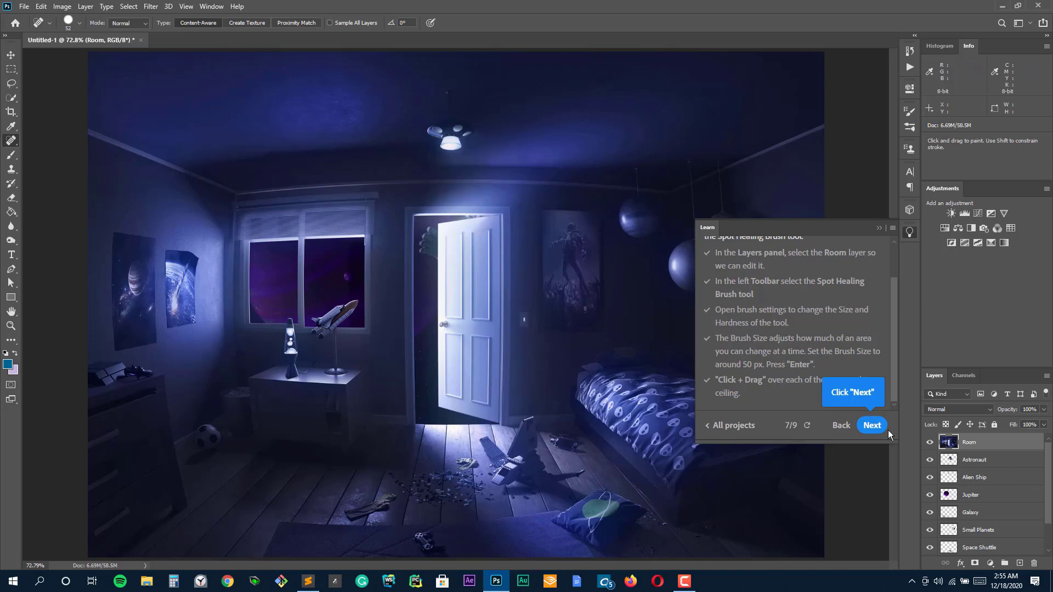
# - Finish the tutorial steps and toggle the Astronaut layer off and back on
pyautogui.click(872, 425)
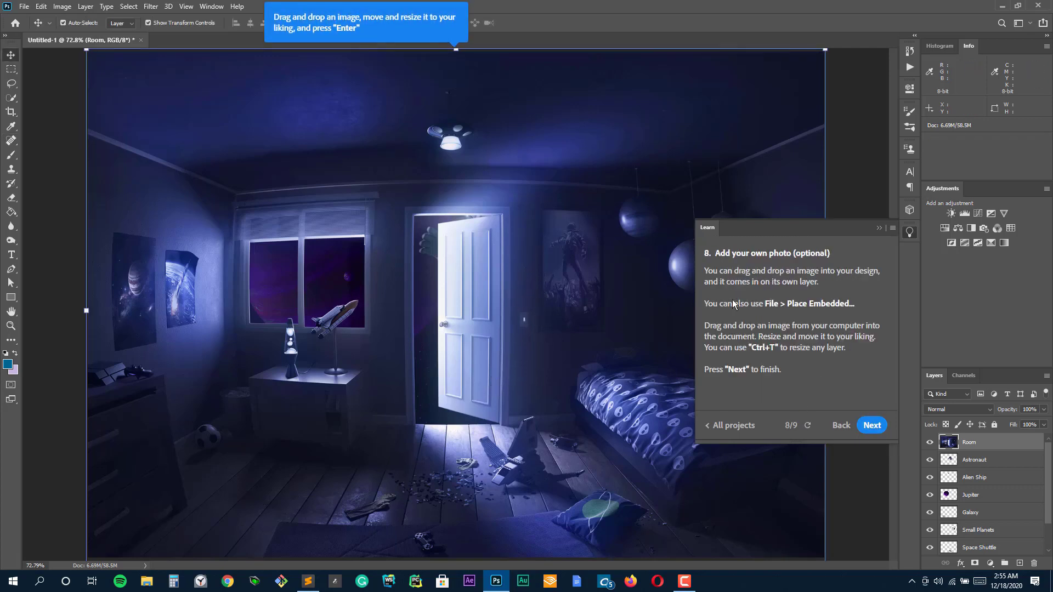
pyautogui.click(871, 425)
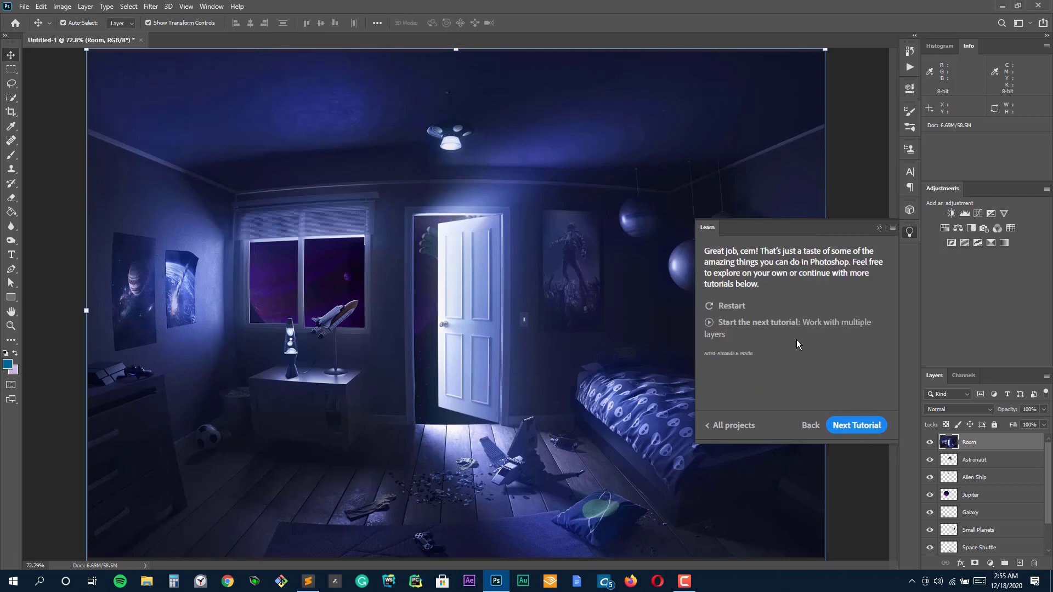
pyautogui.click(929, 460)
pyautogui.click(930, 460)
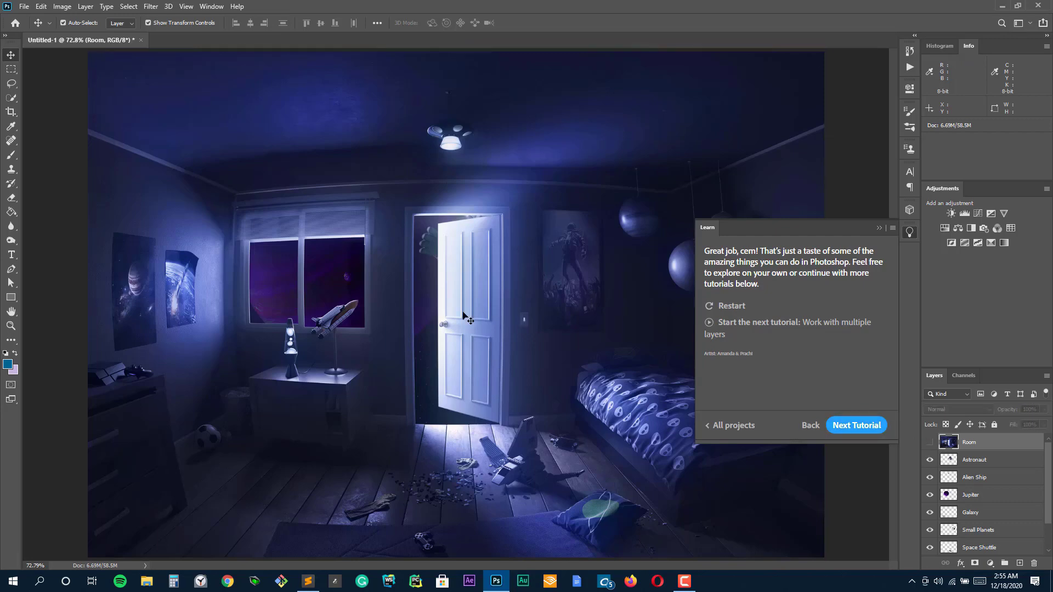
# - With Room hidden, move the astronaut onto Jupiter, restore Room, and dismiss the tutorial guidance
pyautogui.click(930, 442)
pyautogui.moveTo(587, 280); pyautogui.dragTo(484, 293)
pyautogui.click(930, 442)
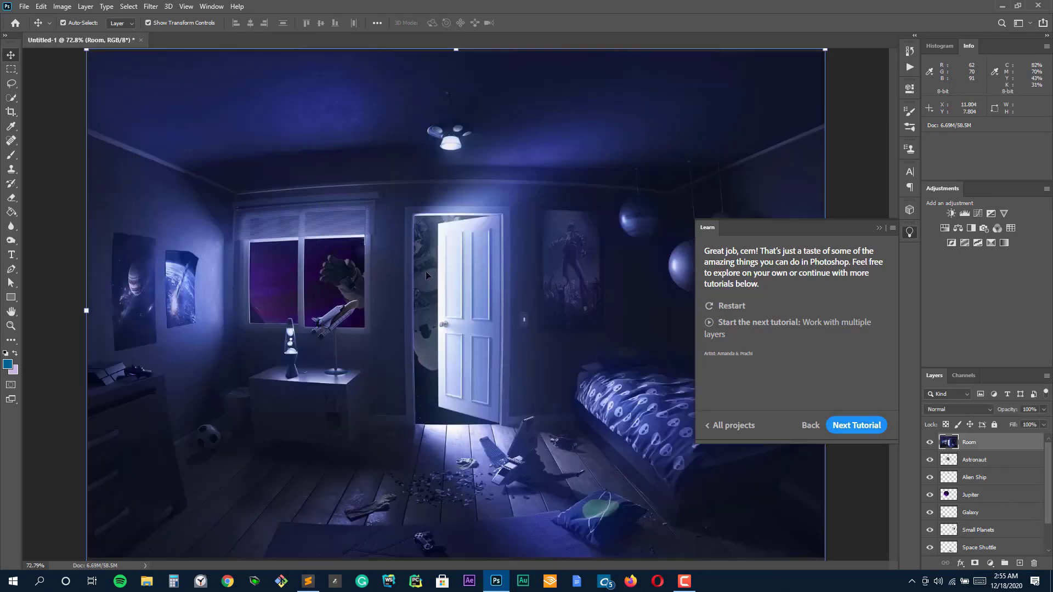
pyautogui.moveTo(430, 289); pyautogui.dragTo(433, 288)
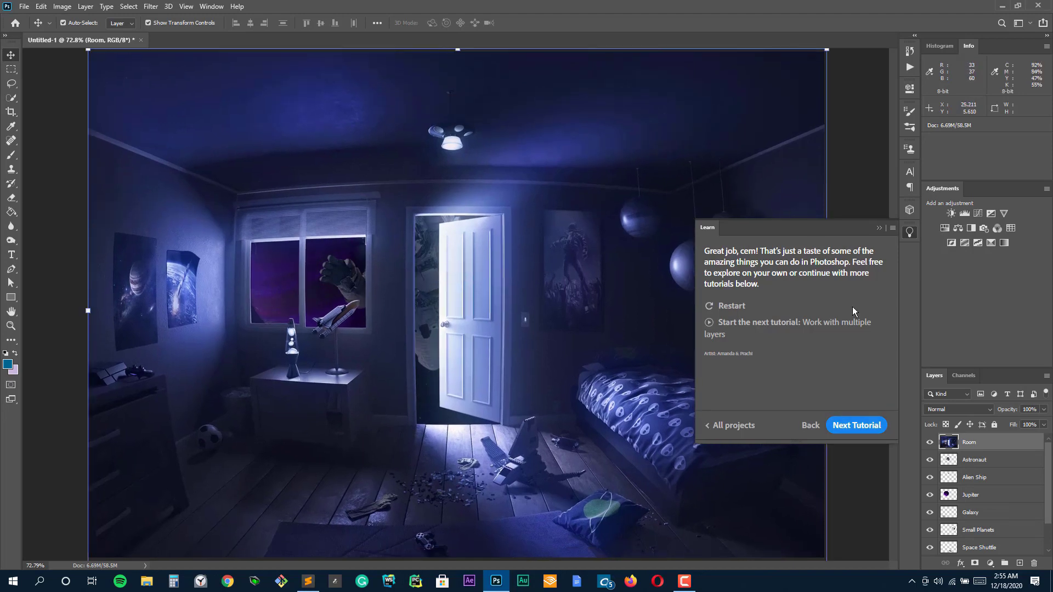
pyautogui.click(879, 228)
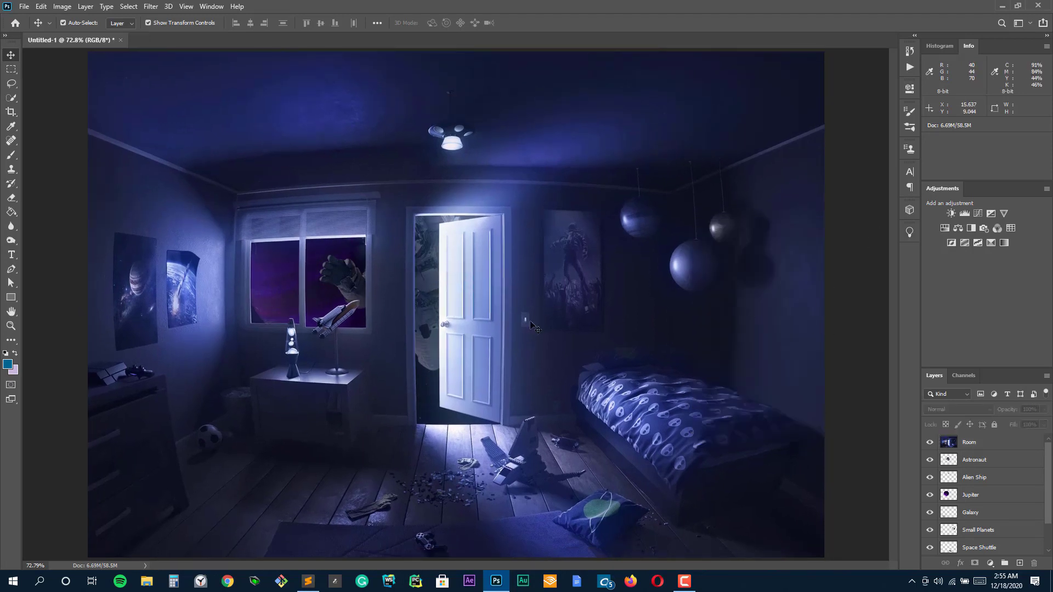
pyautogui.click(24, 7)
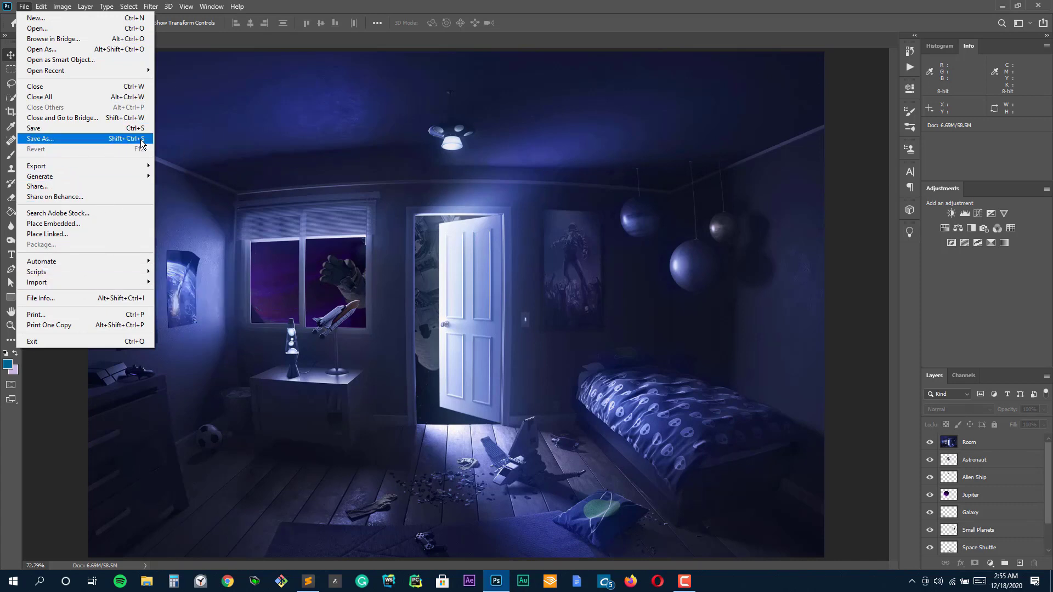
pyautogui.moveTo(137, 165)
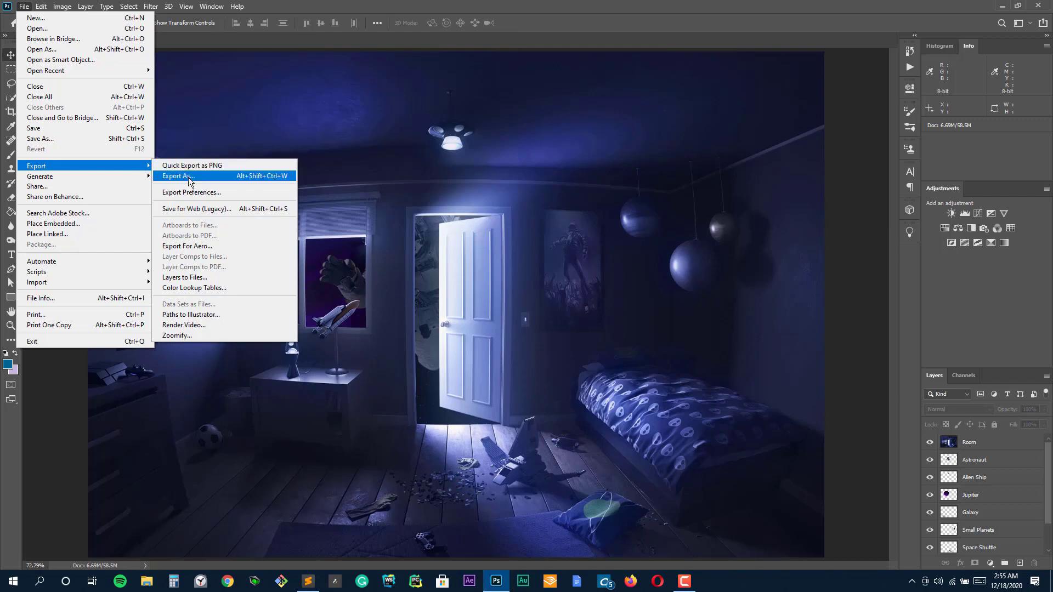
pyautogui.click(189, 177)
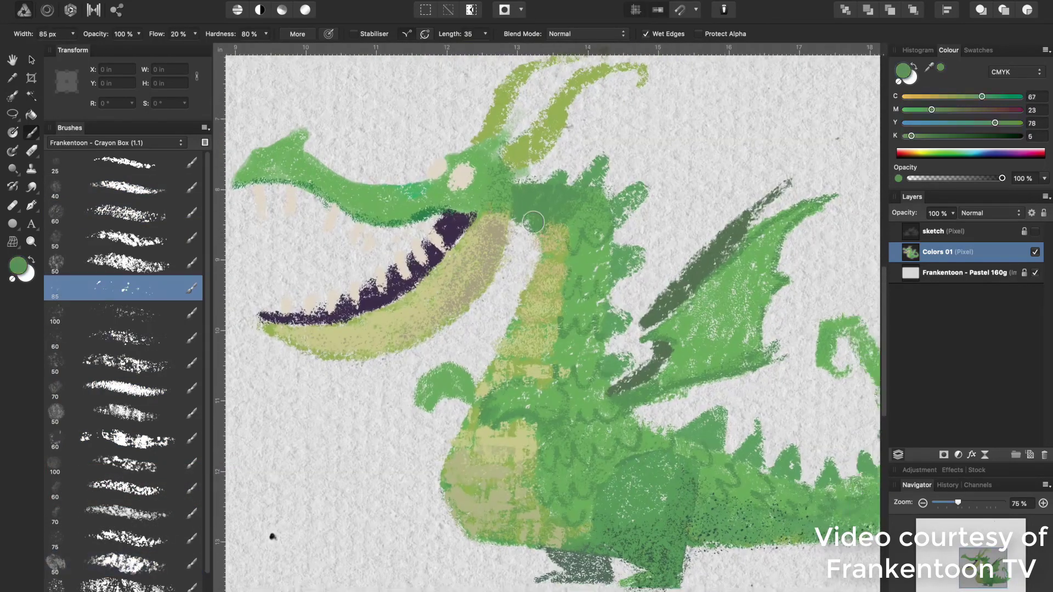
# - Switch to the 40 px crayon brush in the Brushes panel
pyautogui.click(129, 188)
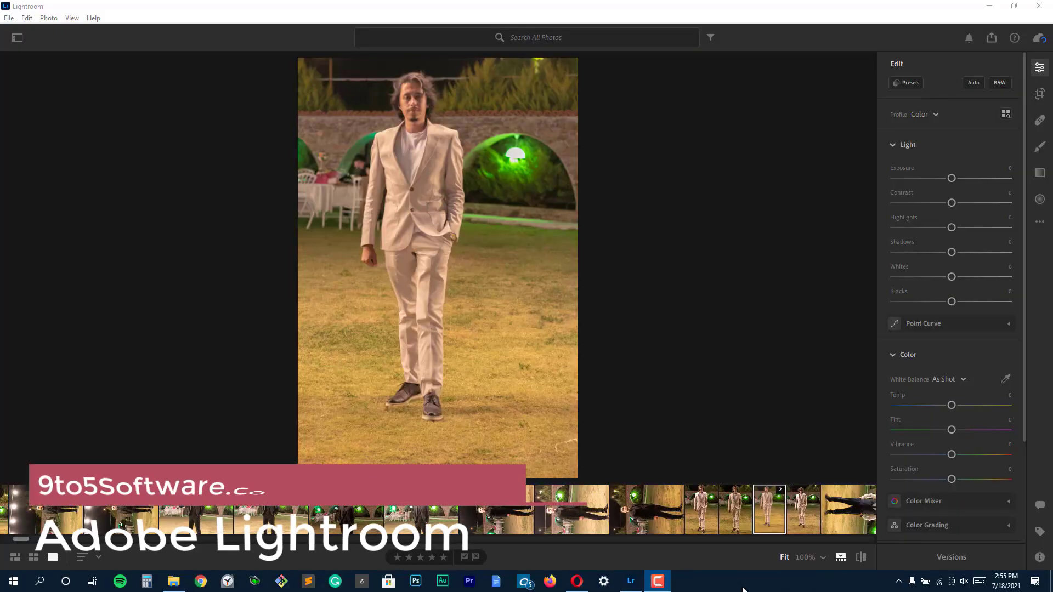
# - Raise Vibrance, Exposure and Highlights on the suit portrait, reaching Exposure +0.38 and Vibrance +37
pyautogui.moveTo(953, 458); pyautogui.dragTo(973, 453)
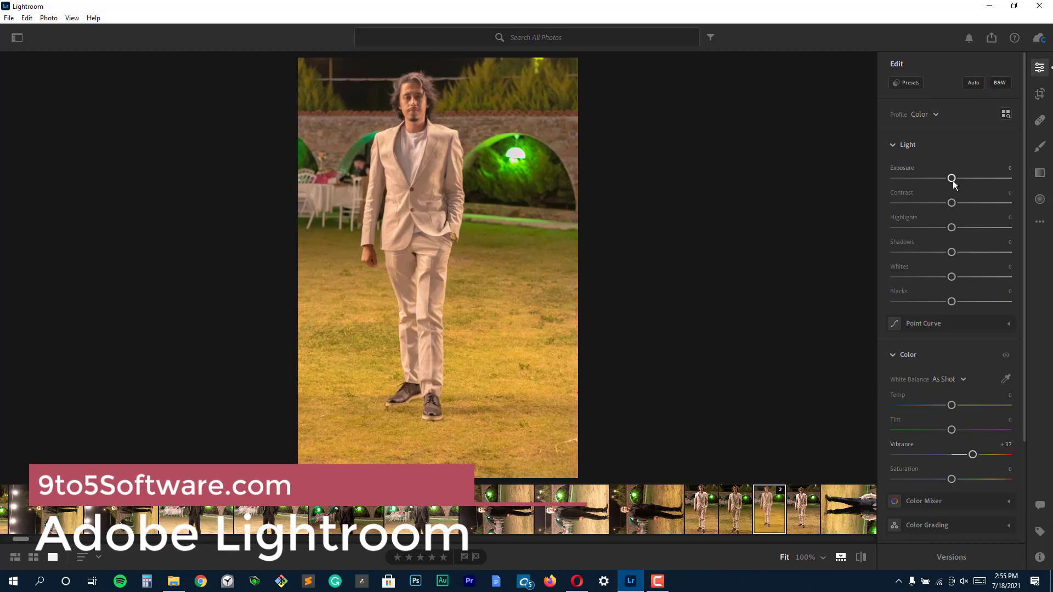
pyautogui.moveTo(952, 180); pyautogui.dragTo(942, 212)
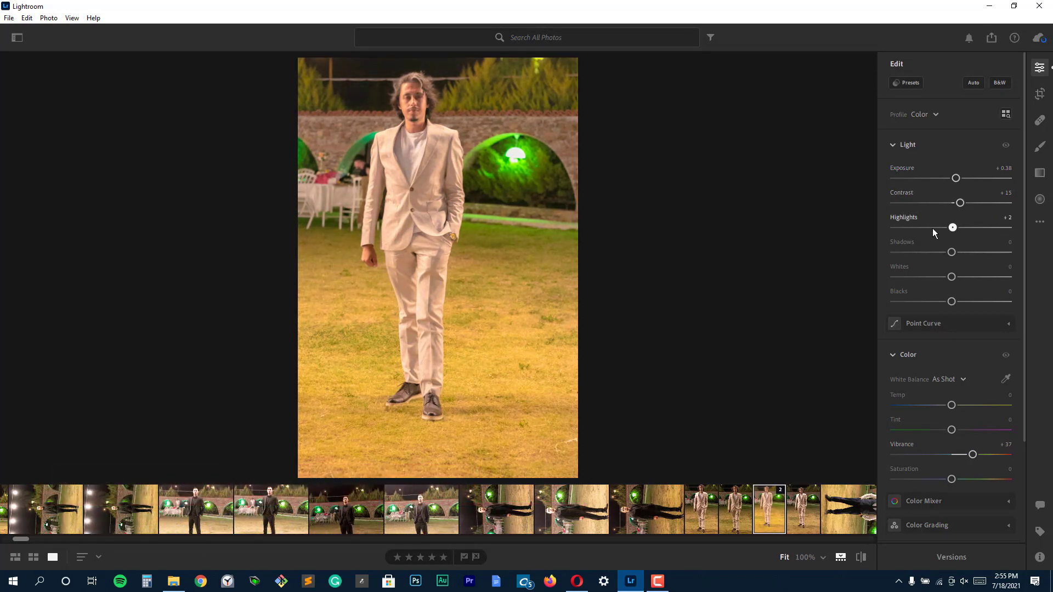
pyautogui.moveTo(946, 228); pyautogui.dragTo(971, 277)
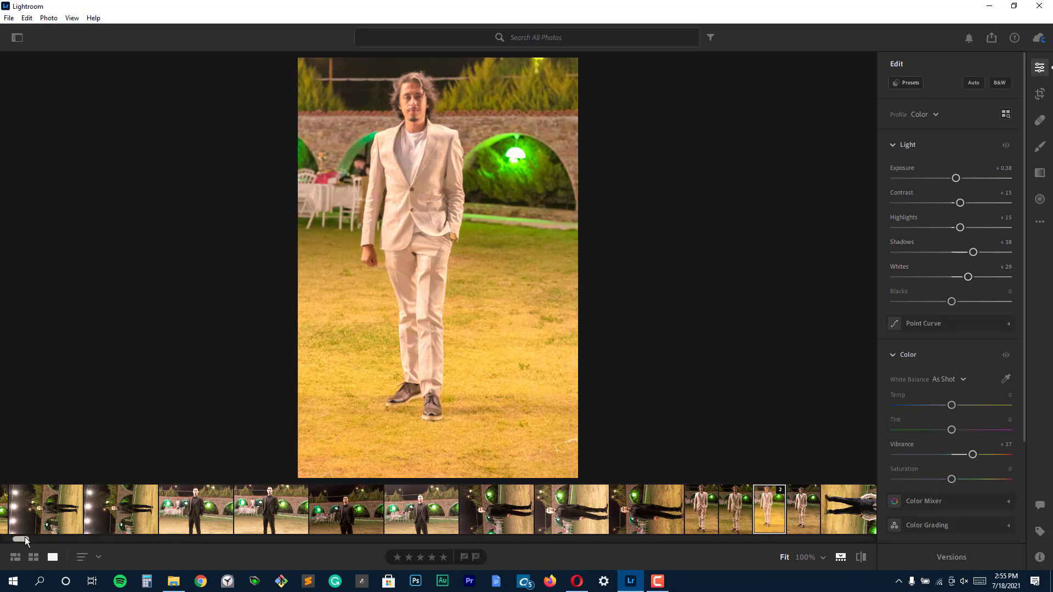
pyautogui.moveTo(24, 537); pyautogui.dragTo(36, 537)
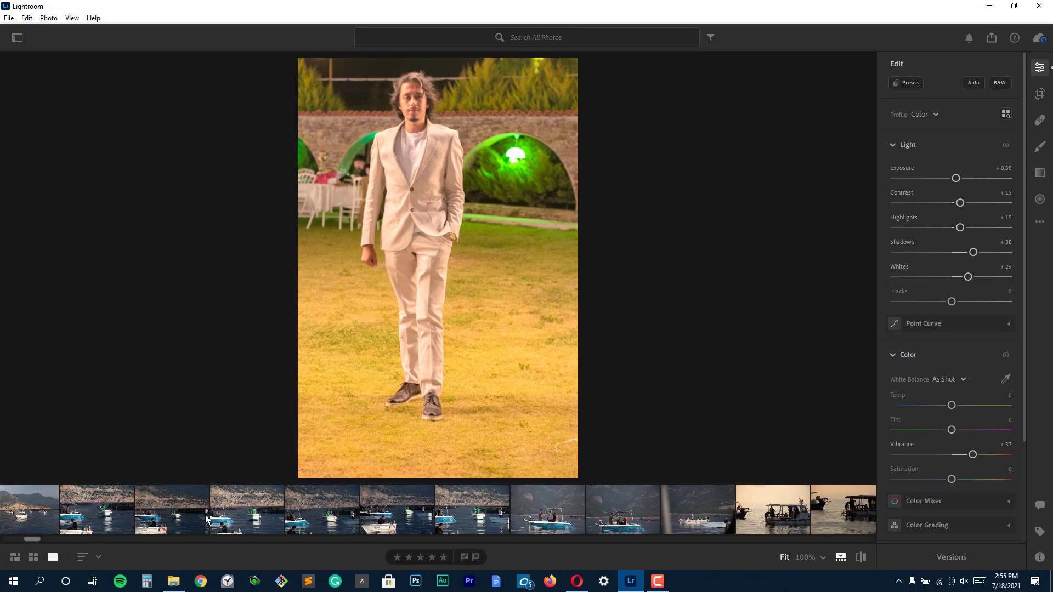
# - Browse the boat photos in the filmstrip and boost the harbour boat photo's vibrance
pyautogui.click(107, 518)
pyautogui.click(195, 525)
pyautogui.click(261, 527)
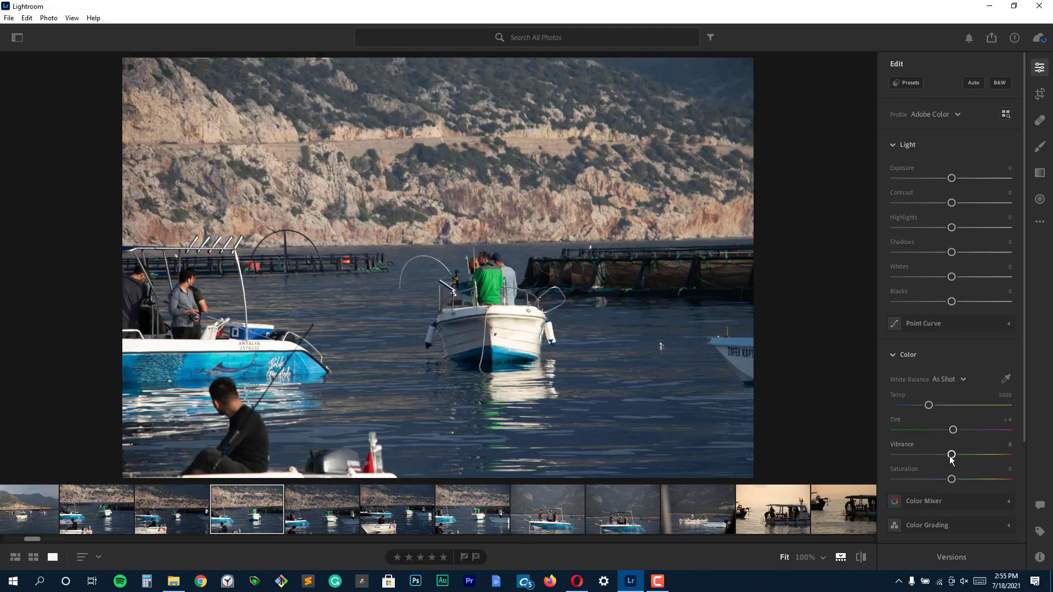
pyautogui.moveTo(952, 458); pyautogui.dragTo(985, 454)
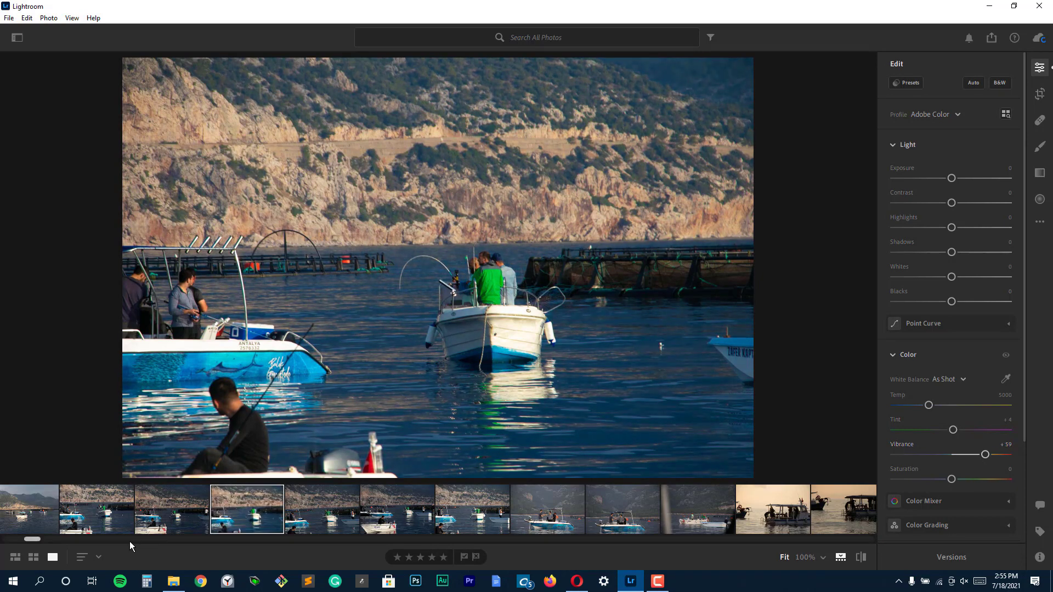
pyautogui.moveTo(34, 538); pyautogui.dragTo(38, 538)
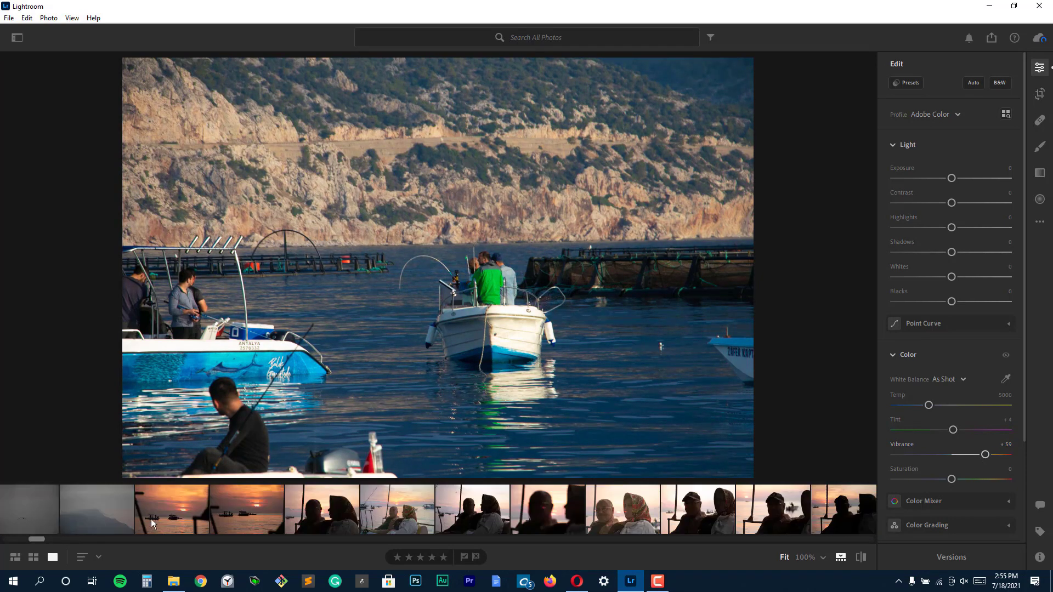
# - Give the sunset boats photo Vibrance +88, Shadows +100, Whites −80 and Contrast +100
pyautogui.click(229, 517)
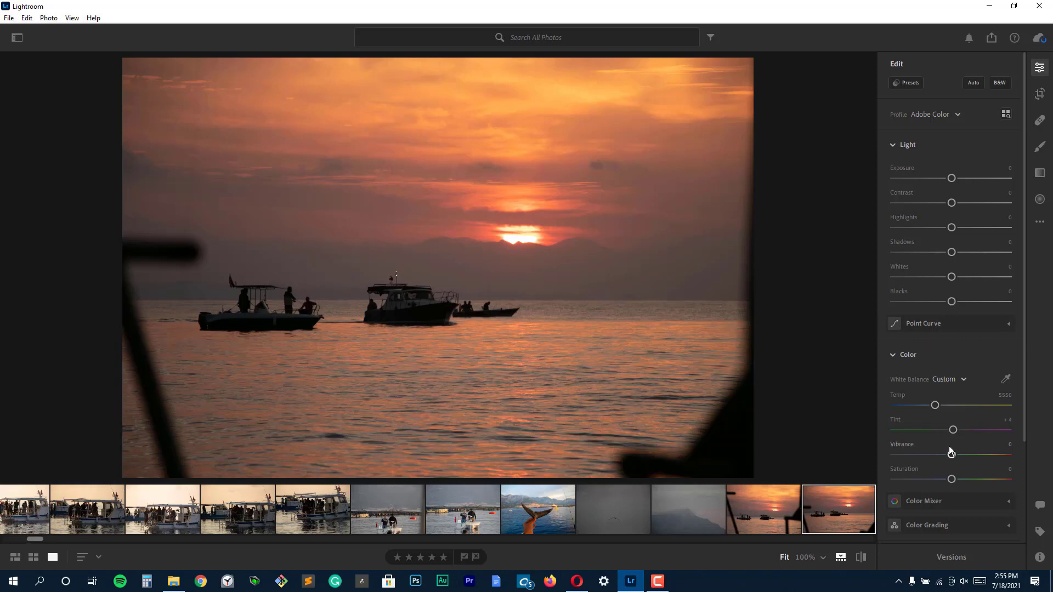
pyautogui.moveTo(1003, 455); pyautogui.dragTo(1004, 456)
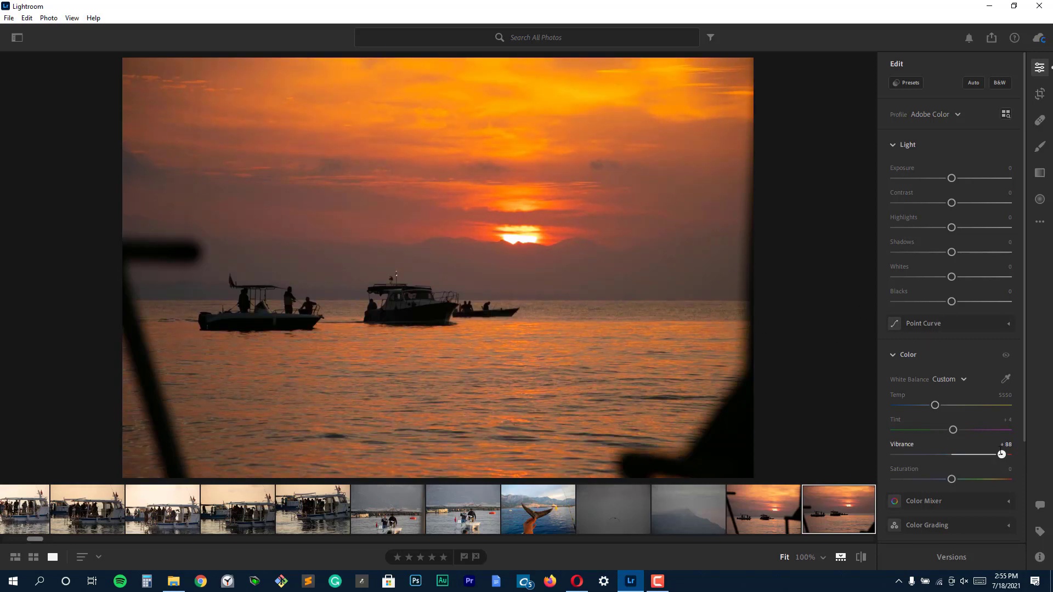
pyautogui.moveTo(953, 254); pyautogui.dragTo(1008, 269)
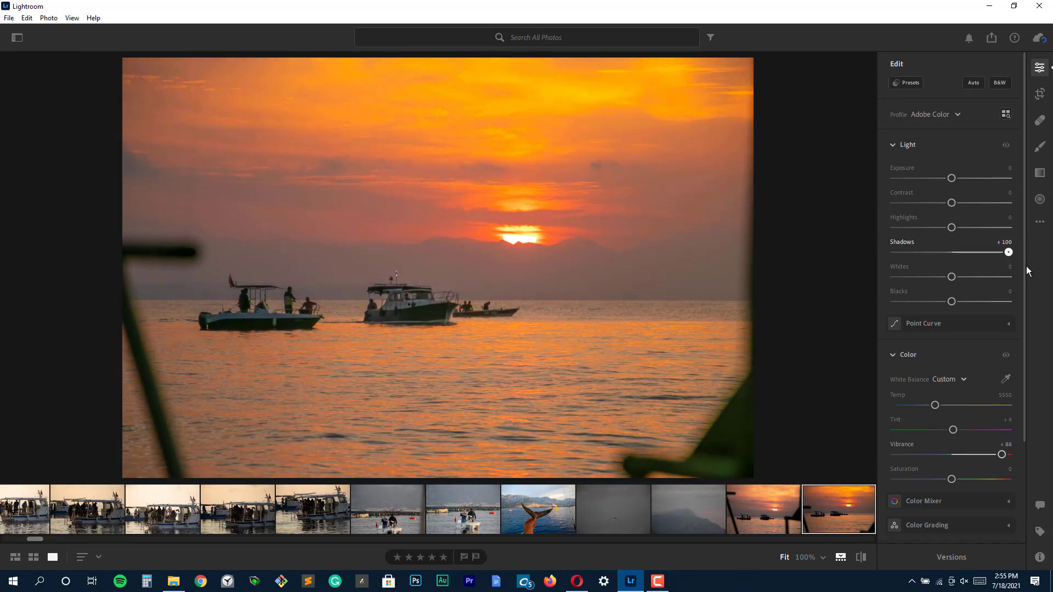
pyautogui.moveTo(951, 277); pyautogui.dragTo(906, 276)
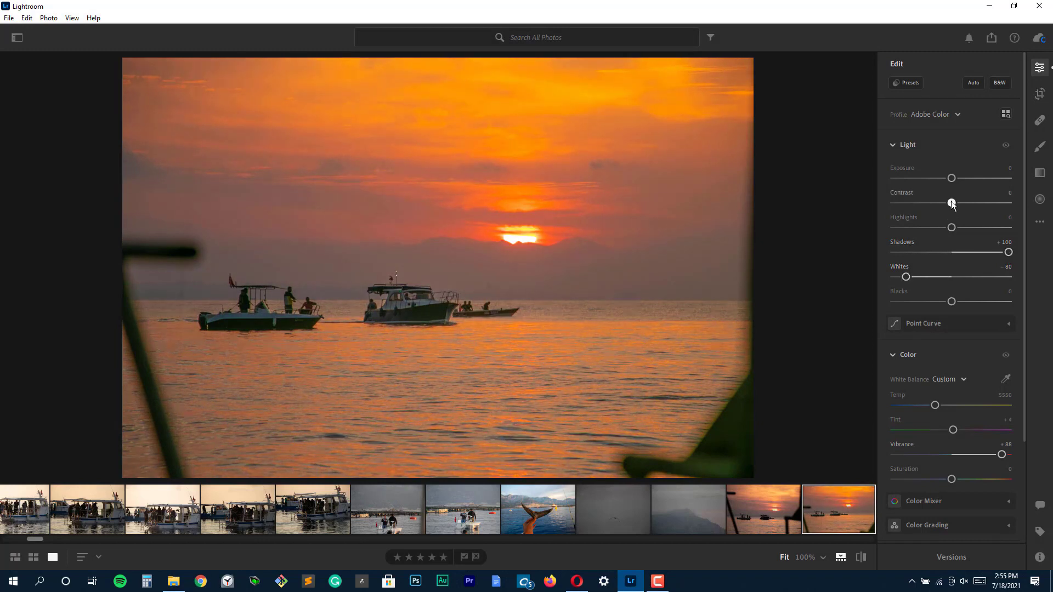
pyautogui.moveTo(951, 202); pyautogui.dragTo(1010, 210)
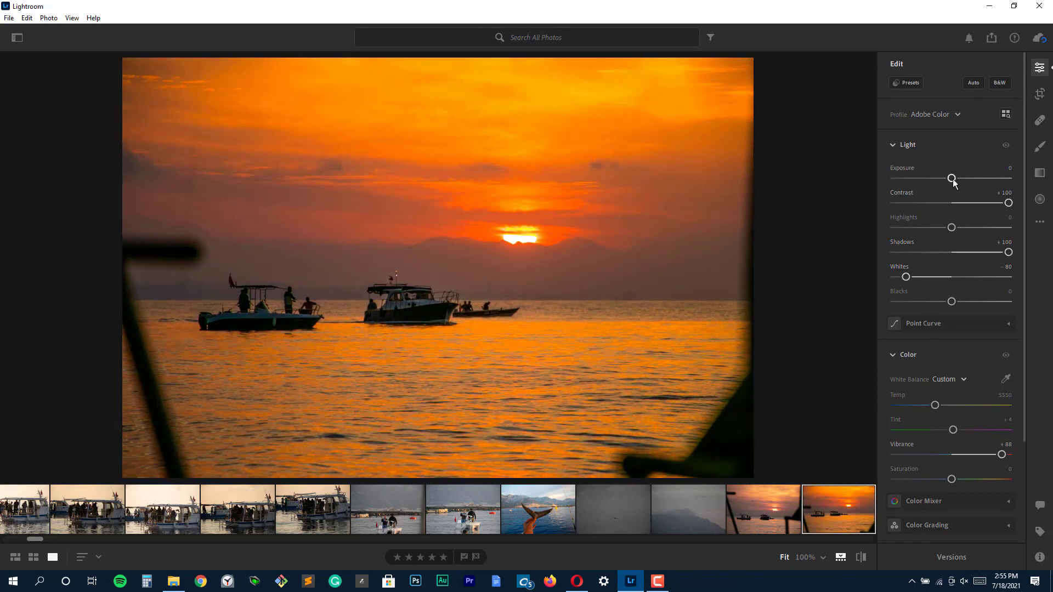
pyautogui.moveTo(952, 179); pyautogui.dragTo(953, 185)
pyautogui.press('alt')
# - Reset the Light and Color sliders to zero and preview the first deep-skin portrait preset
pyautogui.keyDown('alt'); pyautogui.click(915, 145); pyautogui.keyUp('alt')
pyautogui.keyDown('alt'); pyautogui.click(906, 353); pyautogui.keyUp('alt')
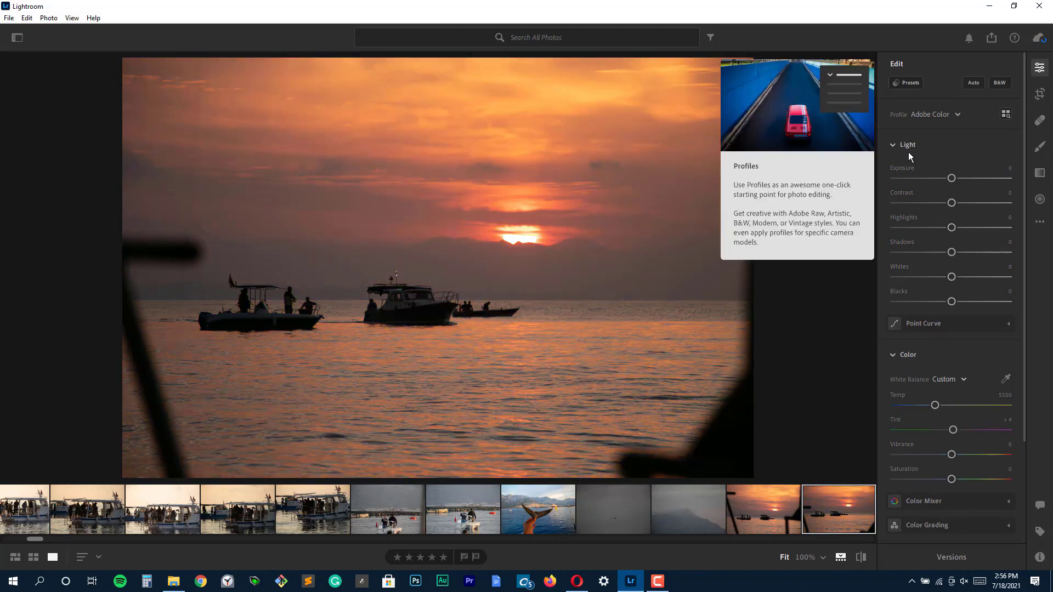
pyautogui.moveTo(897, 72)
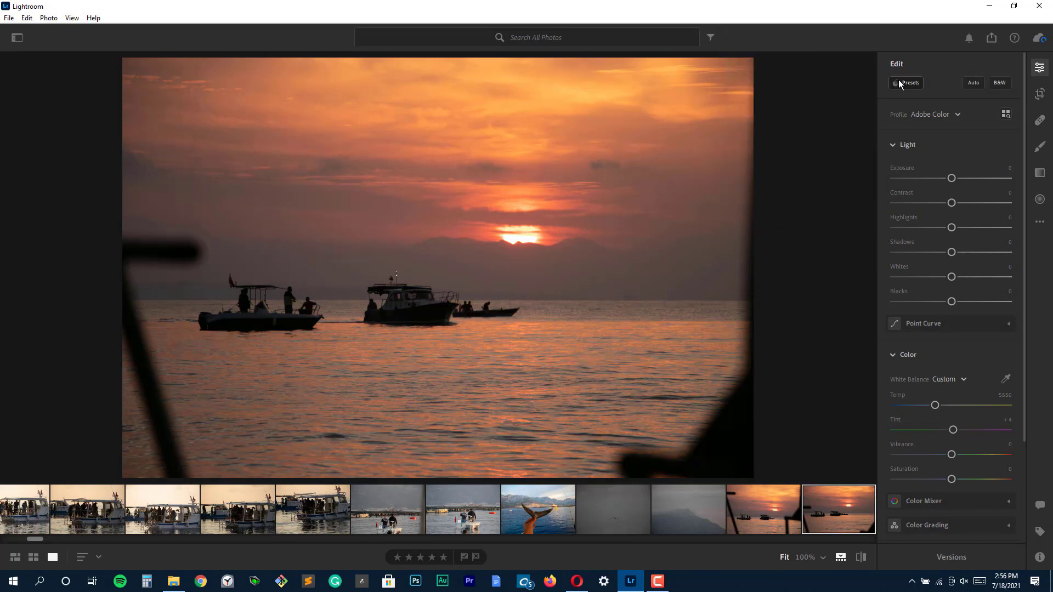
pyautogui.click(906, 85)
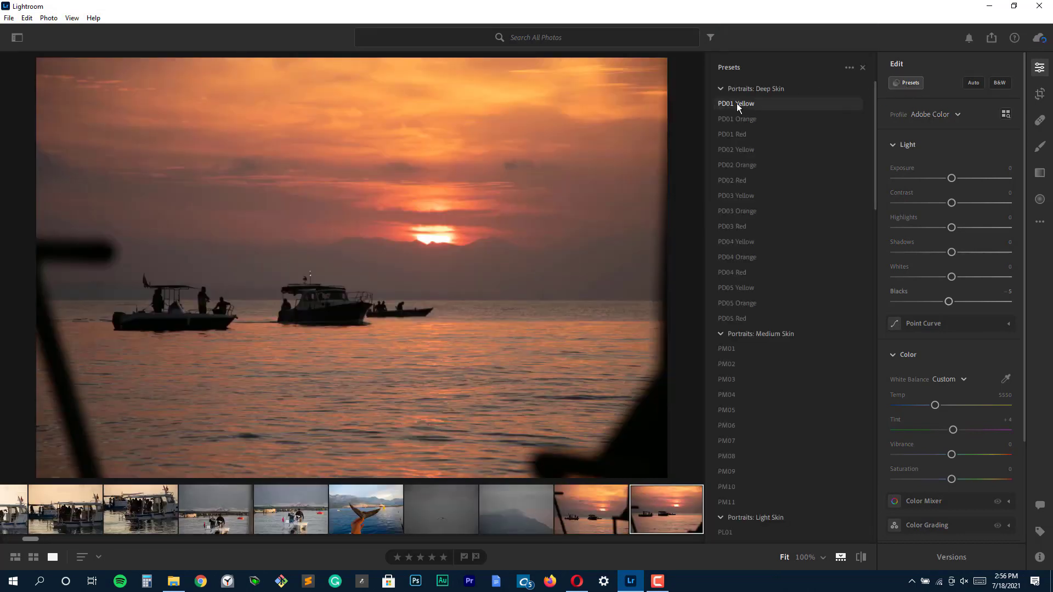
pyautogui.click(733, 134)
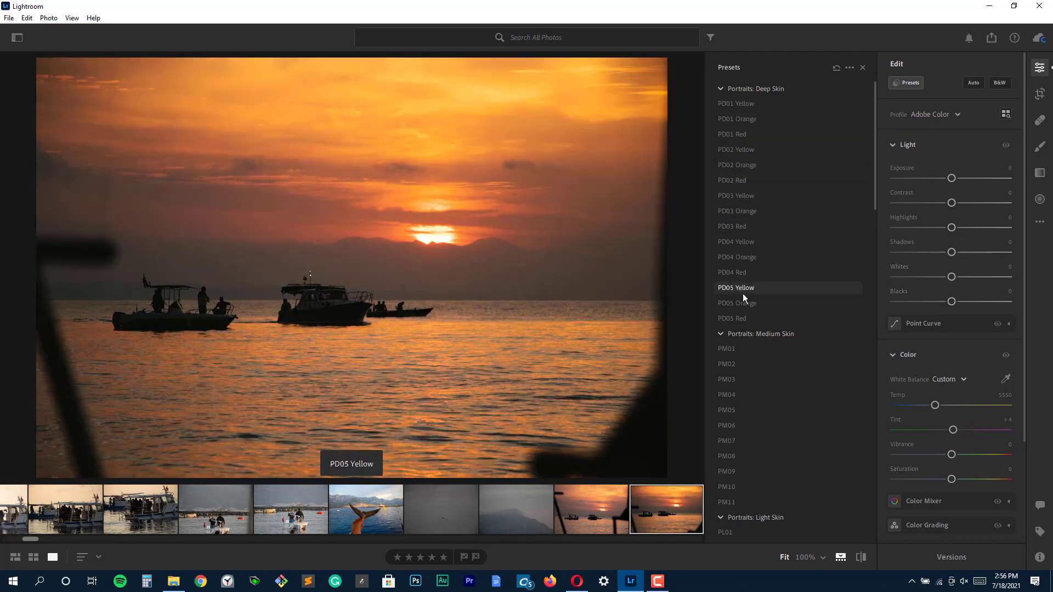
# - Preview a light-skin portrait preset and the PL10 preset on the sunset photo
pyautogui.scroll(-2, 741, 315)
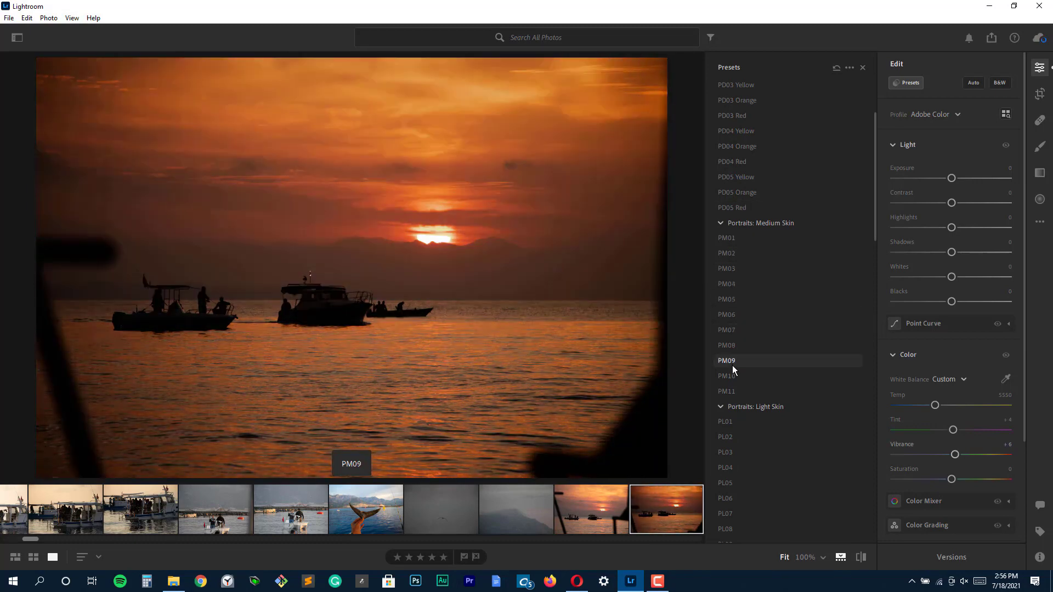
pyautogui.scroll(-5, 736, 381)
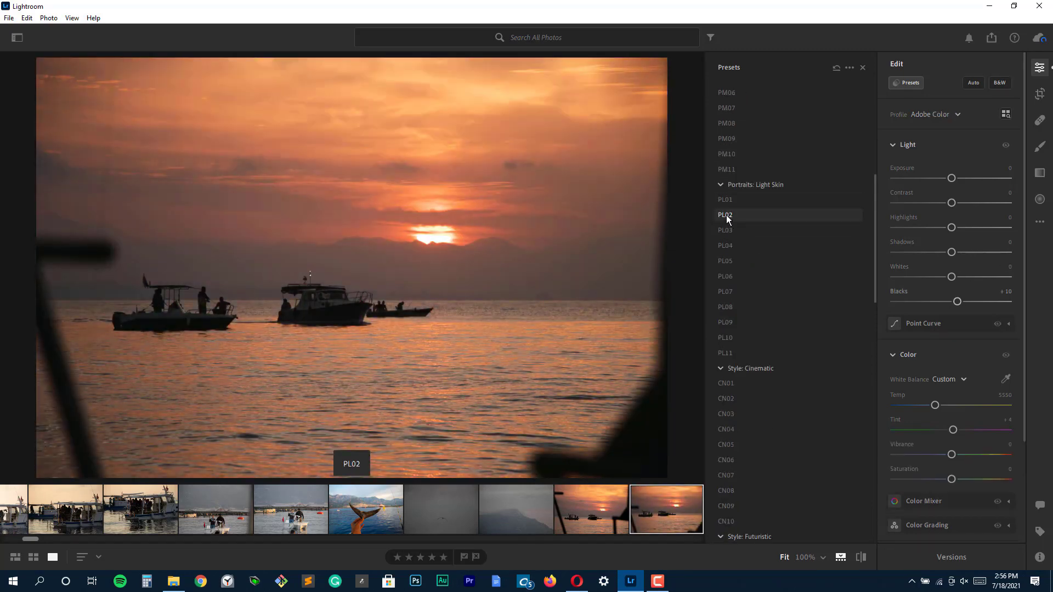
pyautogui.click(725, 260)
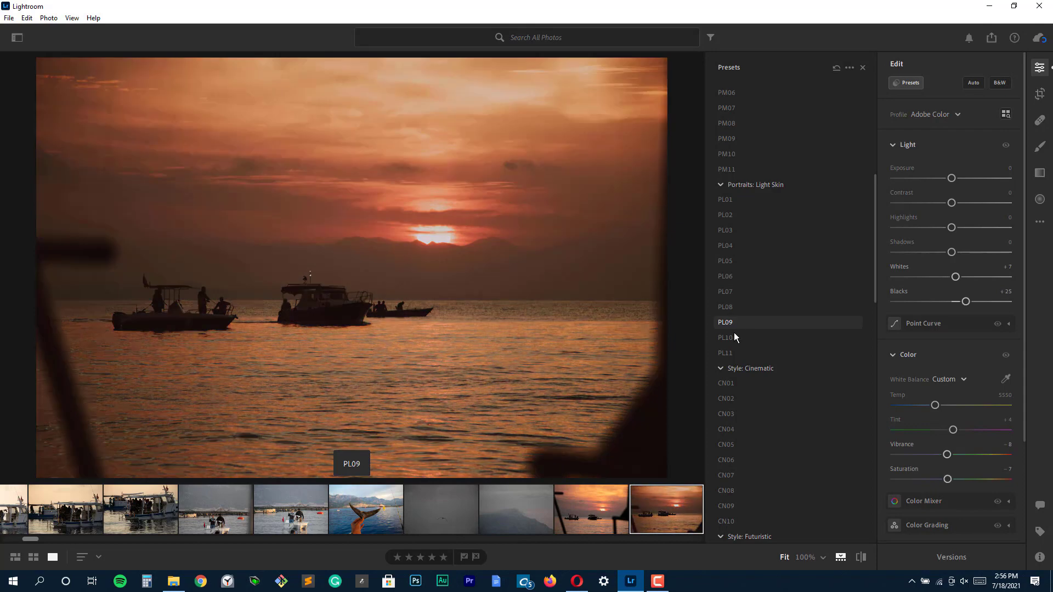
pyautogui.click(733, 338)
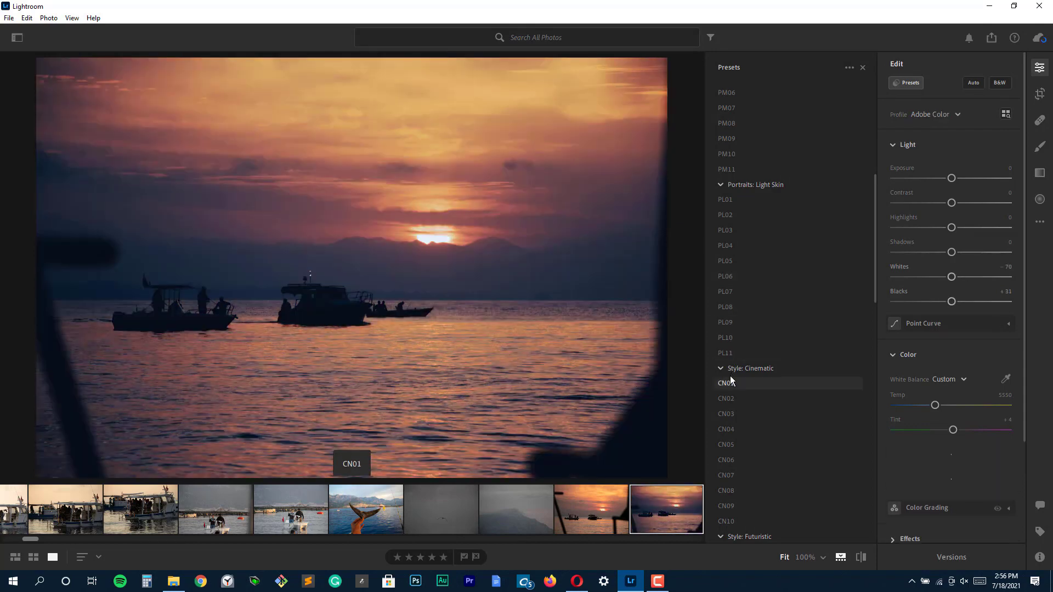
# - Cycle through the Style: Cinematic presets CN01 to CN09 on the sunset photo
pyautogui.click(729, 384)
pyautogui.click(730, 397)
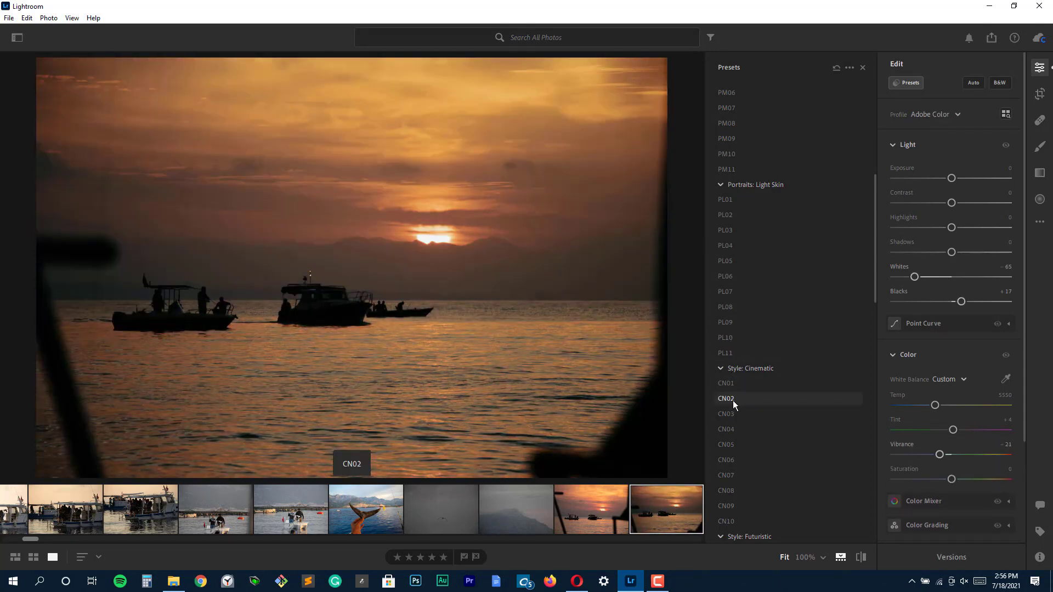
pyautogui.click(736, 412)
pyautogui.click(738, 425)
pyautogui.click(744, 443)
pyautogui.click(746, 459)
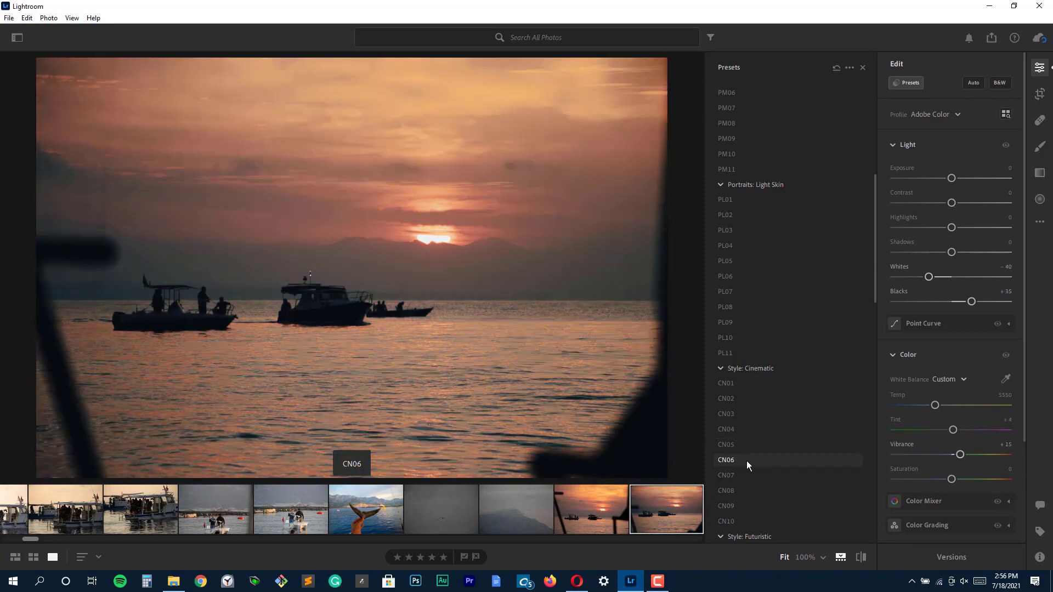
pyautogui.click(748, 474)
pyautogui.click(749, 490)
pyautogui.click(749, 505)
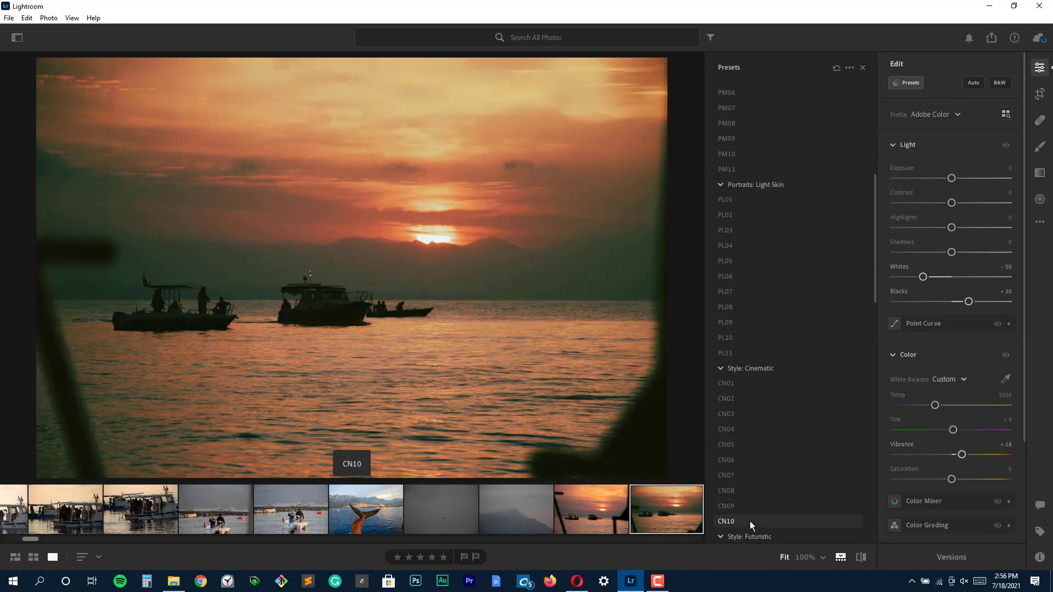
# - Try the Style: Vintage presets, VN10 and VN05–VN09 among them, then scroll back up
pyautogui.scroll(-10, 811, 308)
pyautogui.click(775, 208)
pyautogui.scroll(2, 749, 192)
pyautogui.click(749, 196)
pyautogui.click(738, 210)
pyautogui.click(738, 225)
pyautogui.click(744, 258)
pyautogui.click(746, 272)
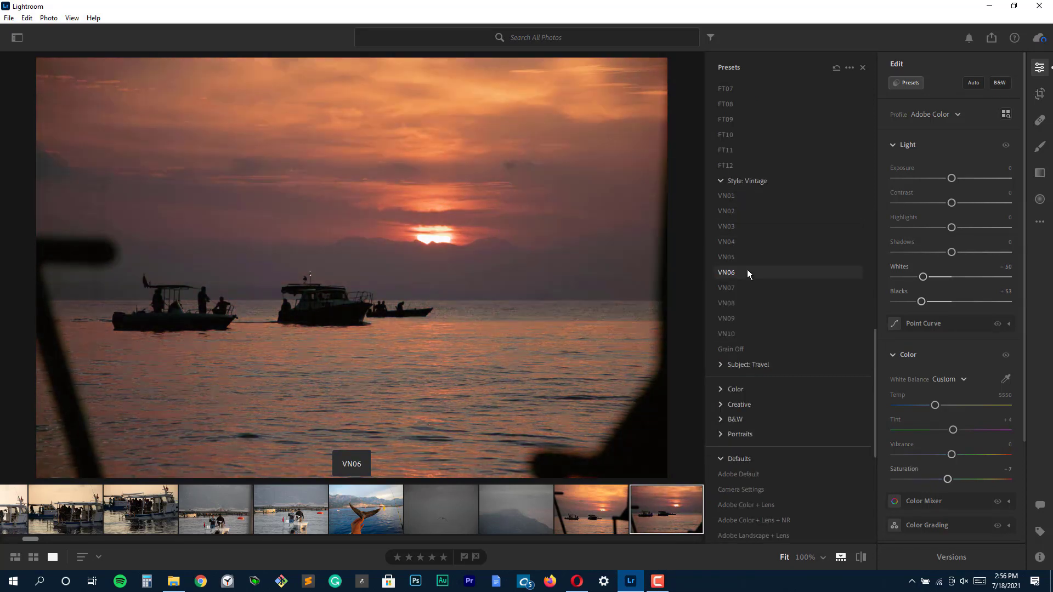
pyautogui.click(748, 288)
pyautogui.click(748, 302)
pyautogui.click(746, 318)
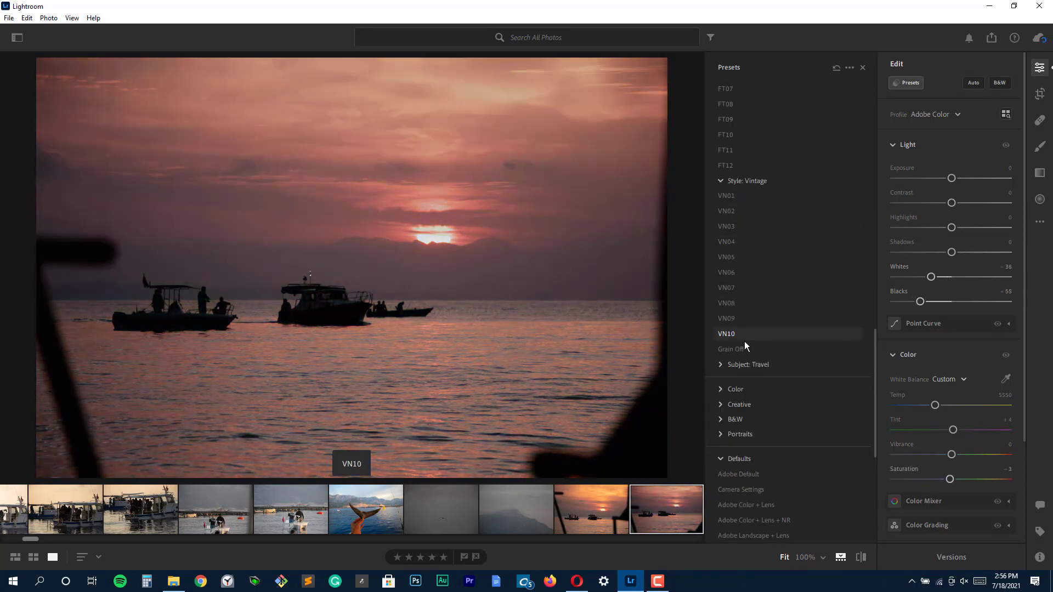
pyautogui.scroll(-4, 738, 439)
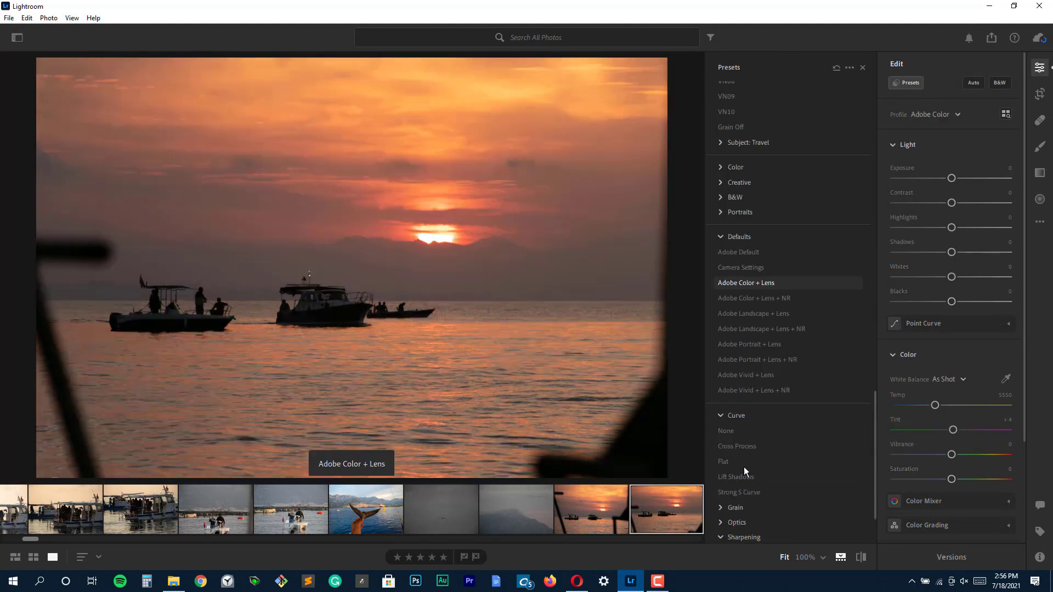
pyautogui.scroll(8, 735, 240)
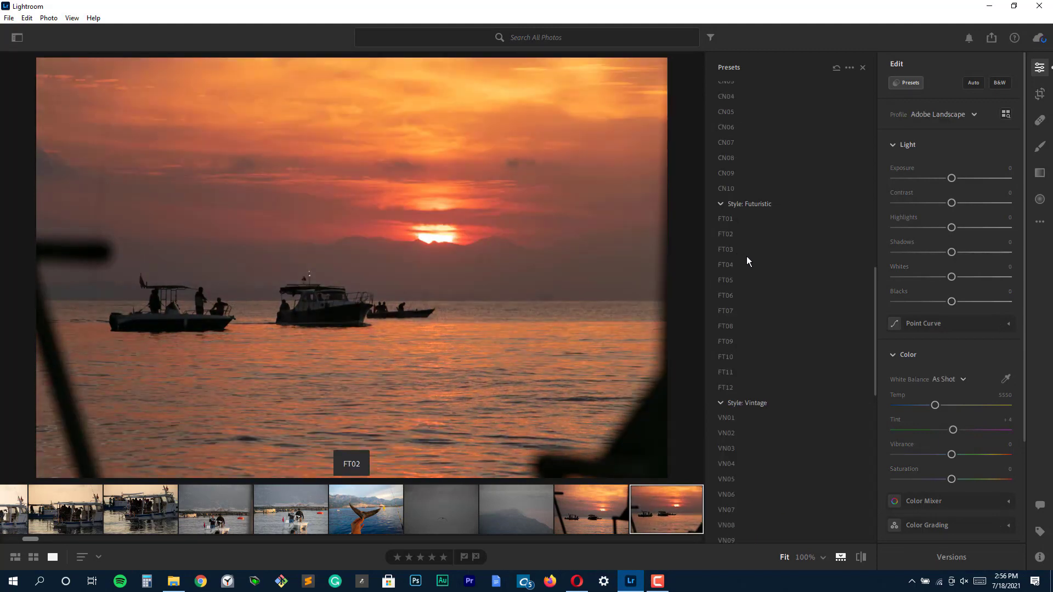
pyautogui.scroll(6, 749, 457)
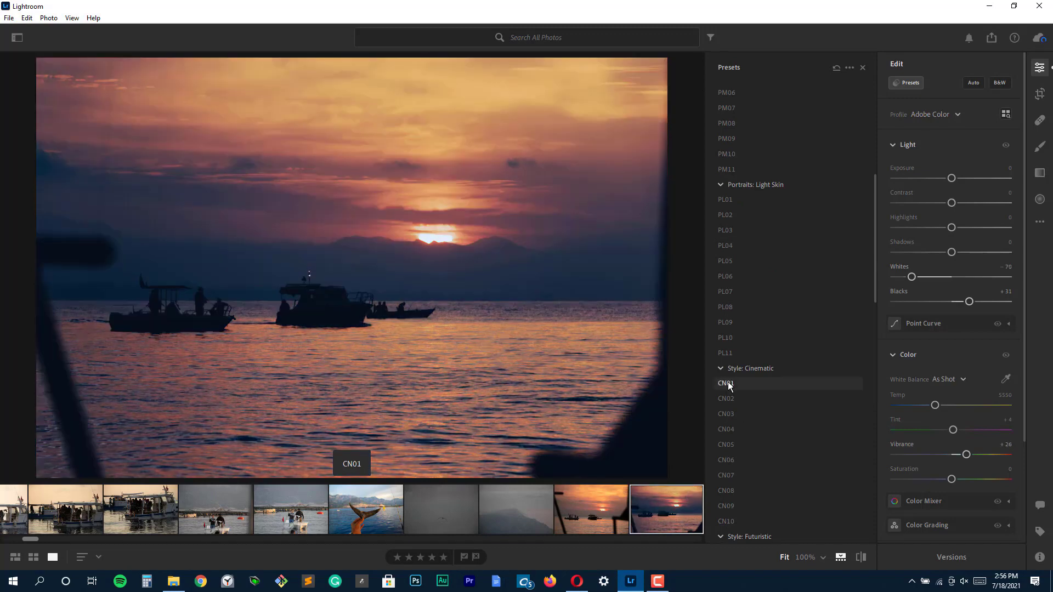
# - Apply CN01, darken Shadows to −90, raise Vibrance to +37 and nudge Noise Reduction
pyautogui.click(728, 384)
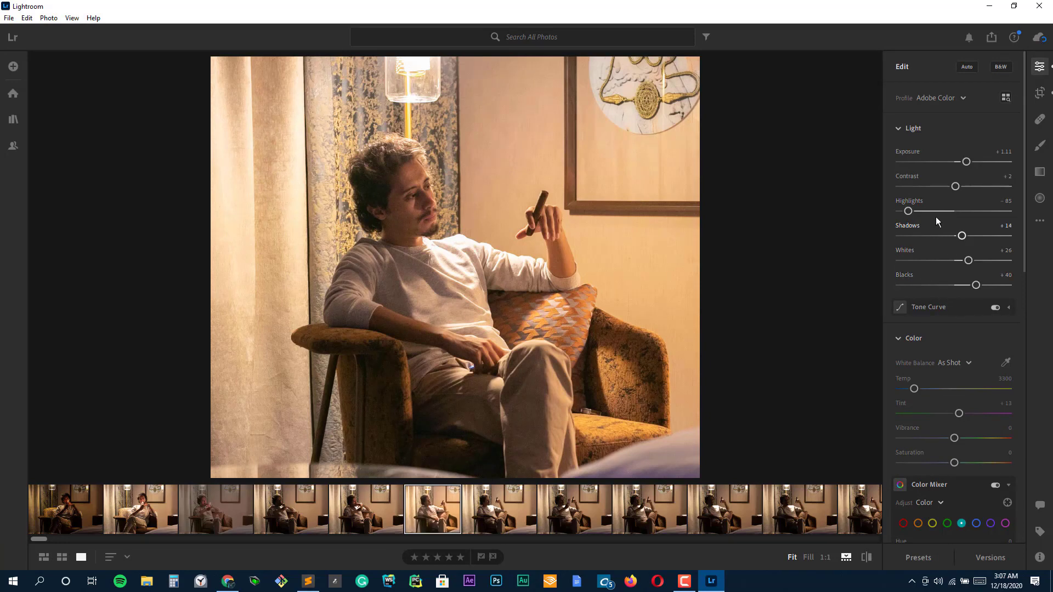
pyautogui.moveTo(962, 235); pyautogui.dragTo(986, 296)
pyautogui.scroll(-3, 953, 339)
pyautogui.moveTo(954, 259); pyautogui.dragTo(974, 264)
pyautogui.scroll(-3, 961, 383)
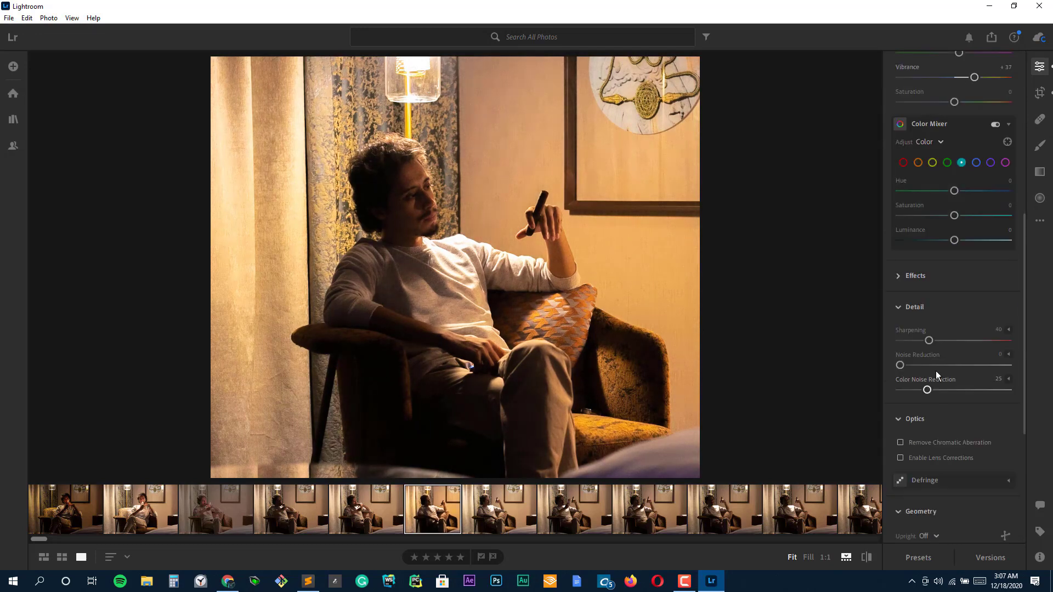
pyautogui.moveTo(900, 365)
pyautogui.mouseDown()
pyautogui.moveTo(940, 365)
pyautogui.moveTo(898, 366)
pyautogui.mouseUp()
# - Zoom in on the man's face and select the Healing Brush
pyautogui.click(380, 215)
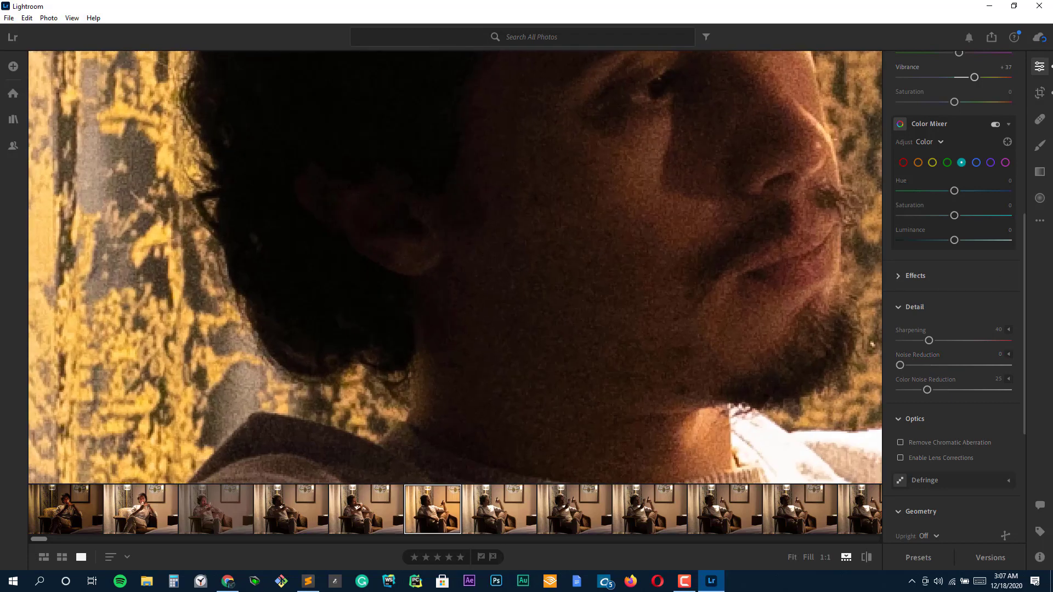
pyautogui.click(1040, 172)
pyautogui.click(1040, 93)
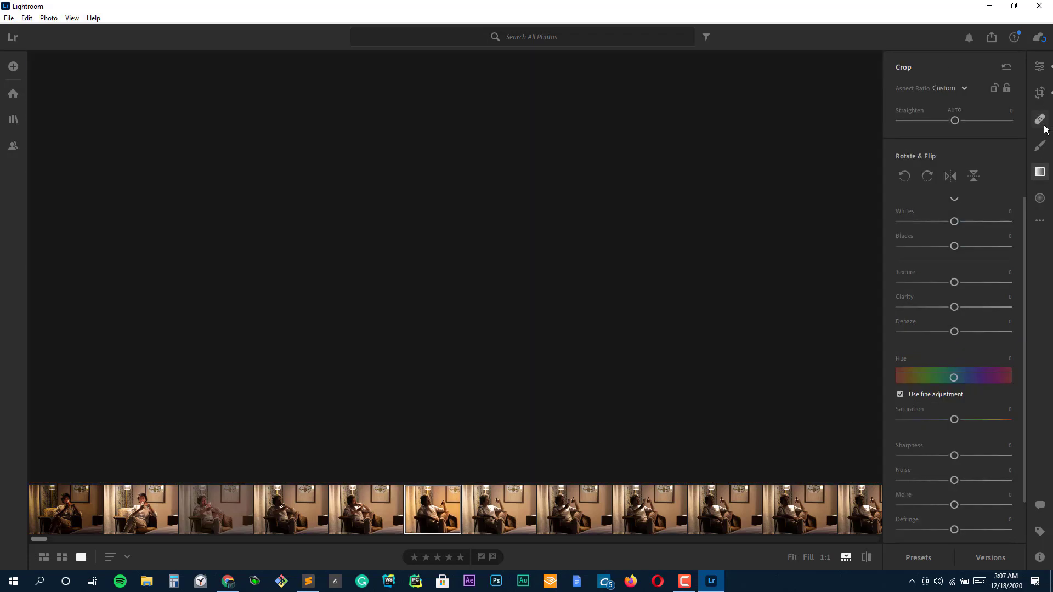
pyautogui.click(1043, 125)
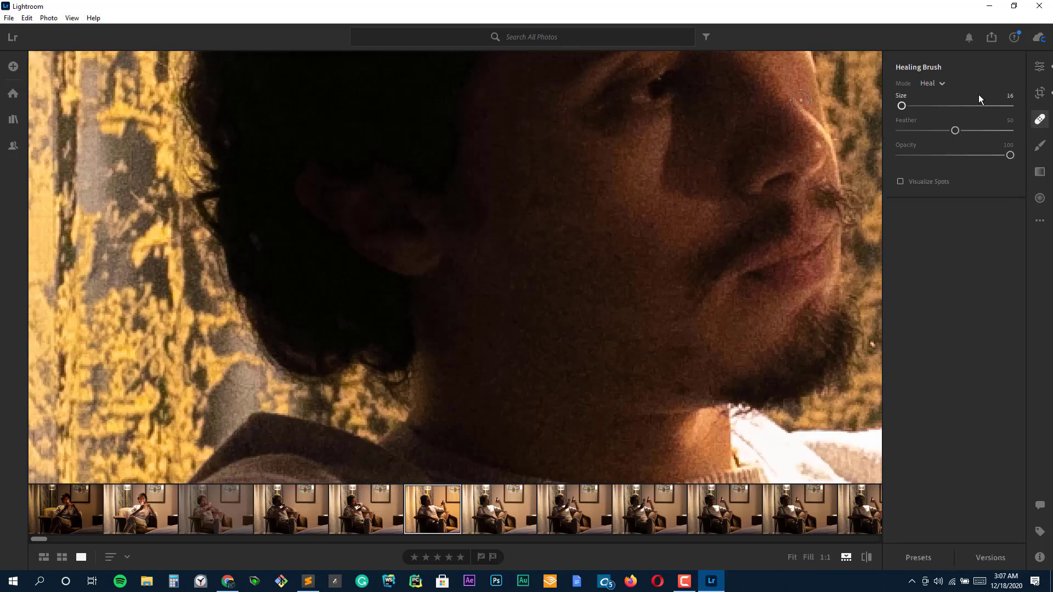
pyautogui.scroll(-2, 670, 289)
# - Heal the chin and cheek blemishes from clean skin, resizing the brush to 8, then 15
pyautogui.click(674, 361)
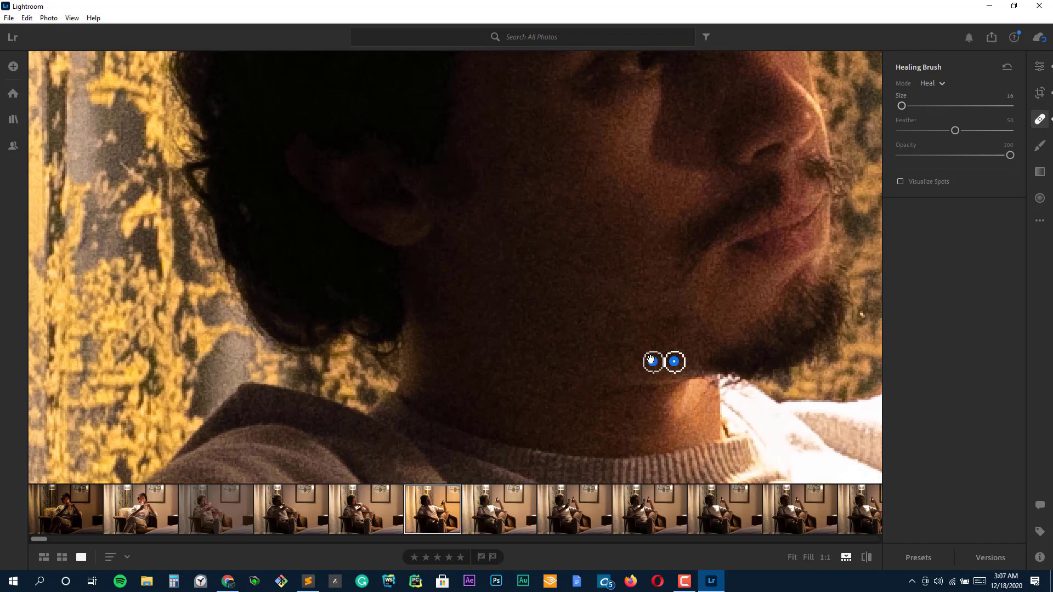
pyautogui.moveTo(651, 360); pyautogui.dragTo(640, 359)
pyautogui.click(641, 192)
pyautogui.moveTo(616, 175); pyautogui.dragTo(609, 192)
pyautogui.press('[')
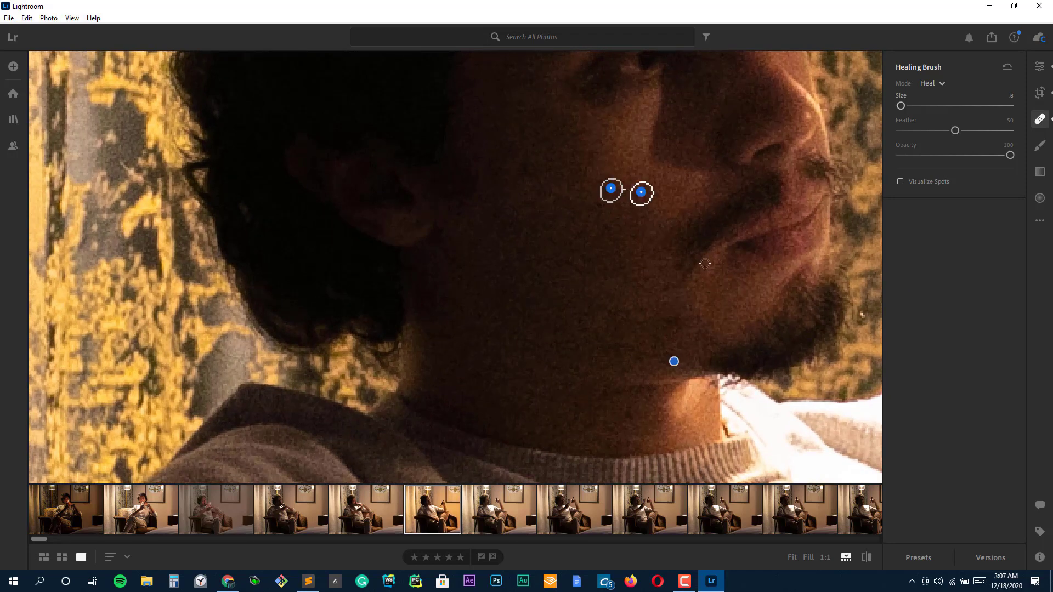
pyautogui.press(']')
# - Heal three forehead blemishes, then return to Edit and show the All Photos grid
pyautogui.scroll(5, 640, 336)
pyautogui.moveTo(628, 299)
pyautogui.mouseDown()
pyautogui.moveTo(669, 360)
pyautogui.moveTo(676, 408)
pyautogui.mouseUp()
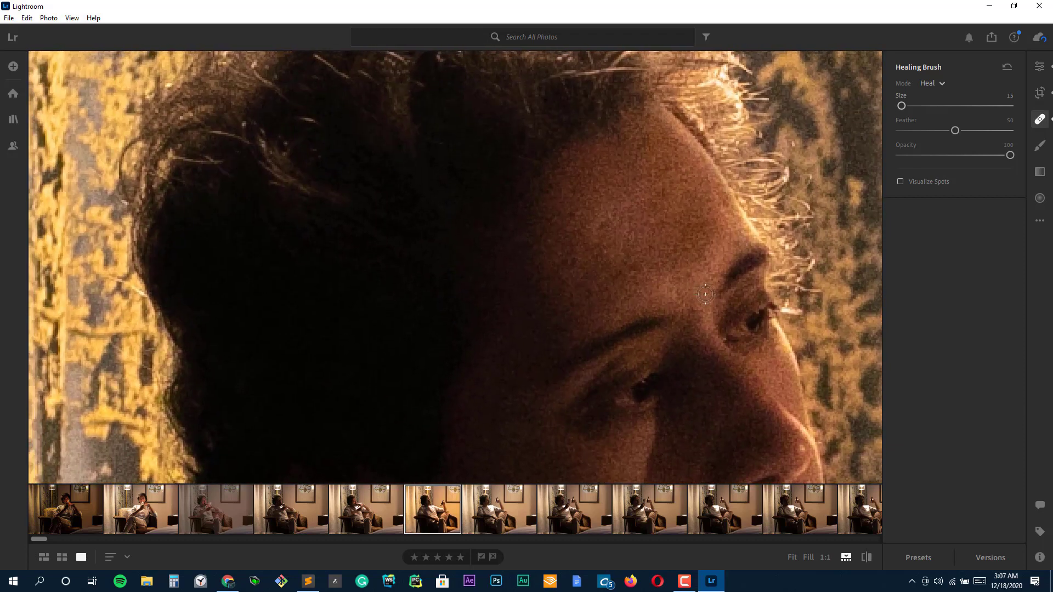
pyautogui.click(688, 270)
pyautogui.click(663, 210)
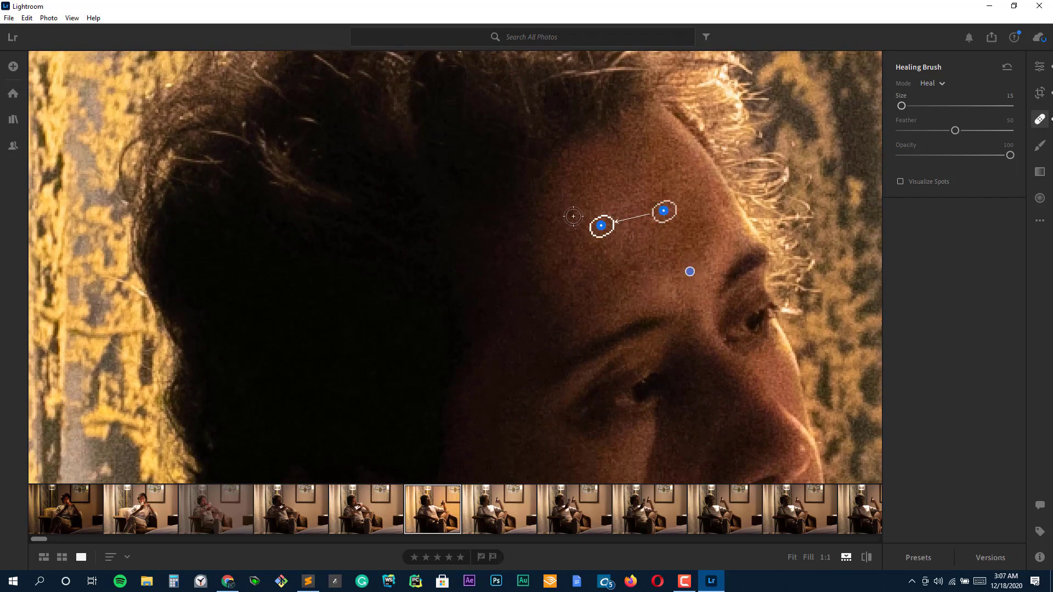
pyautogui.click(568, 213)
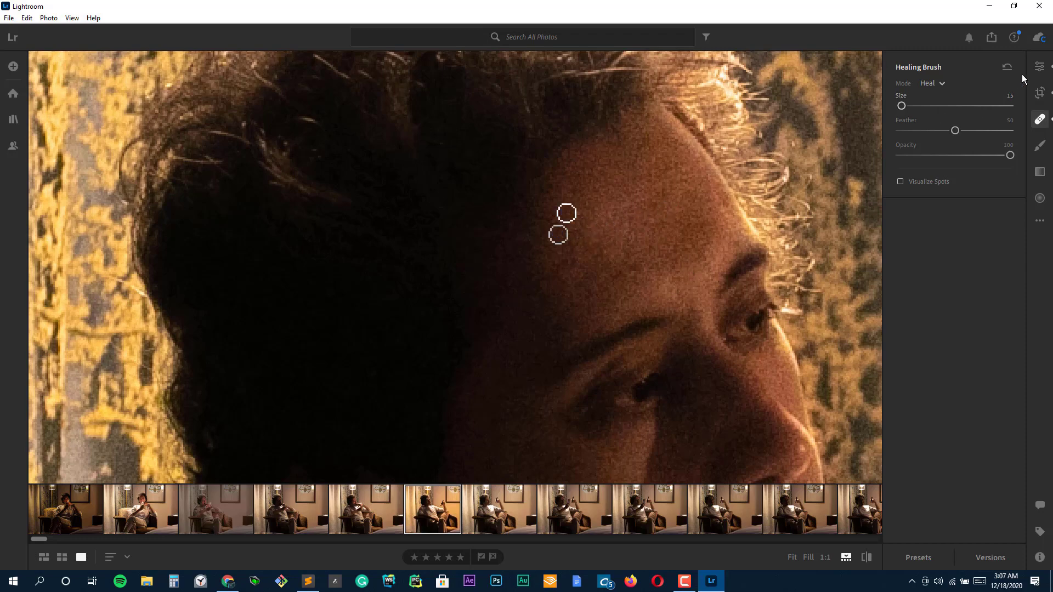
pyautogui.click(1044, 70)
pyautogui.press('g')
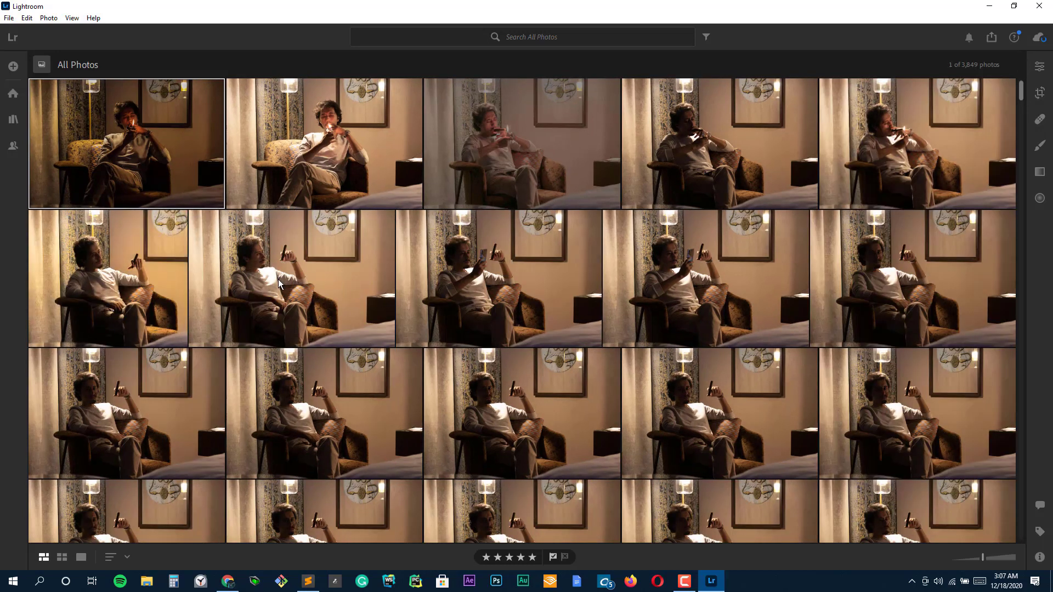
# - Open the seated-man armchair portrait from the grid in single-photo edit view
pyautogui.doubleClick(156, 274)
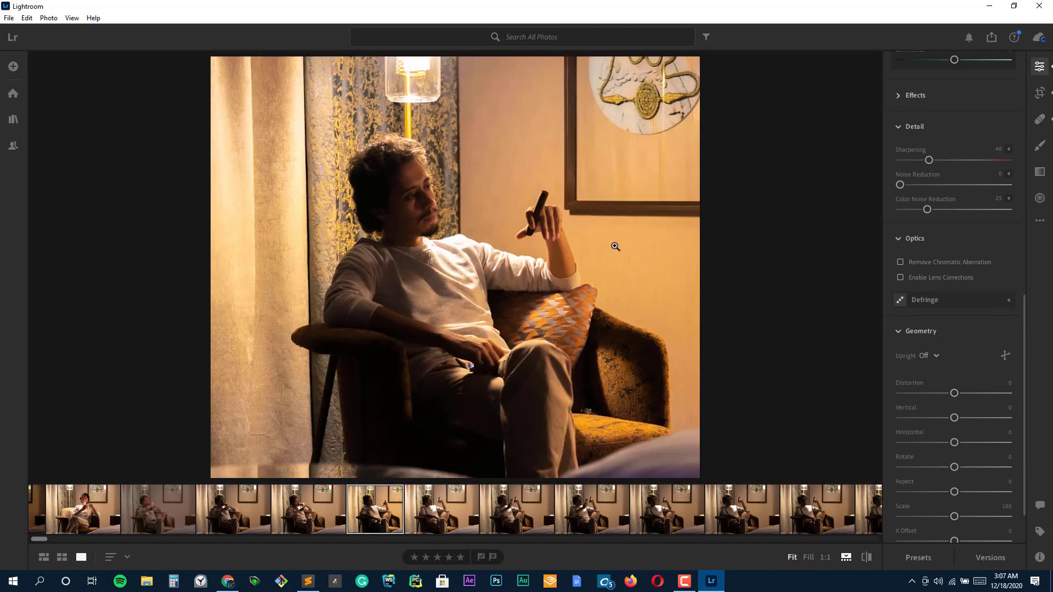
pyautogui.scroll(10, 928, 111)
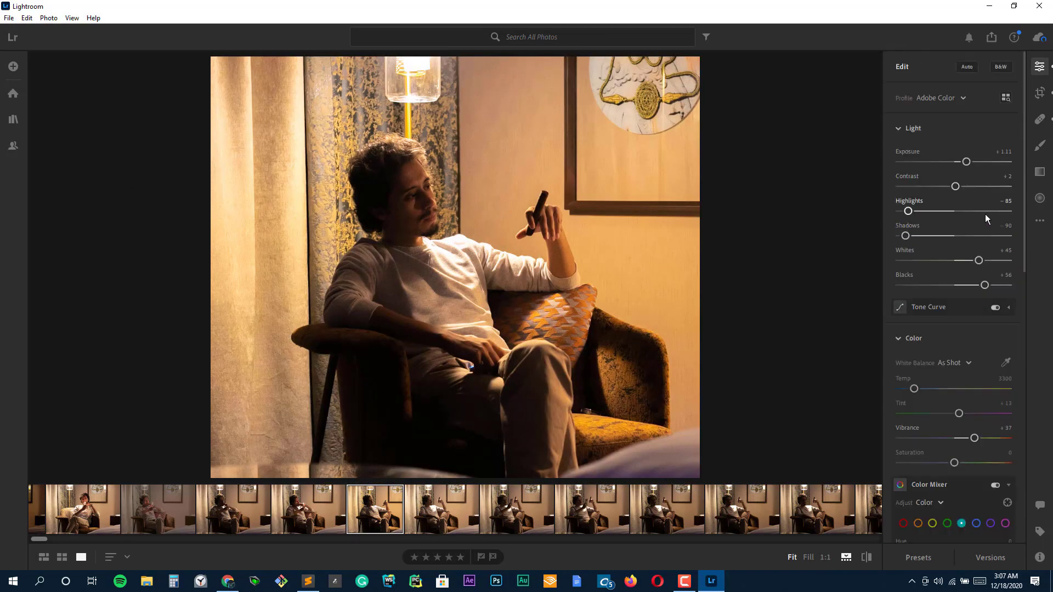
pyautogui.scroll(-10, 970, 257)
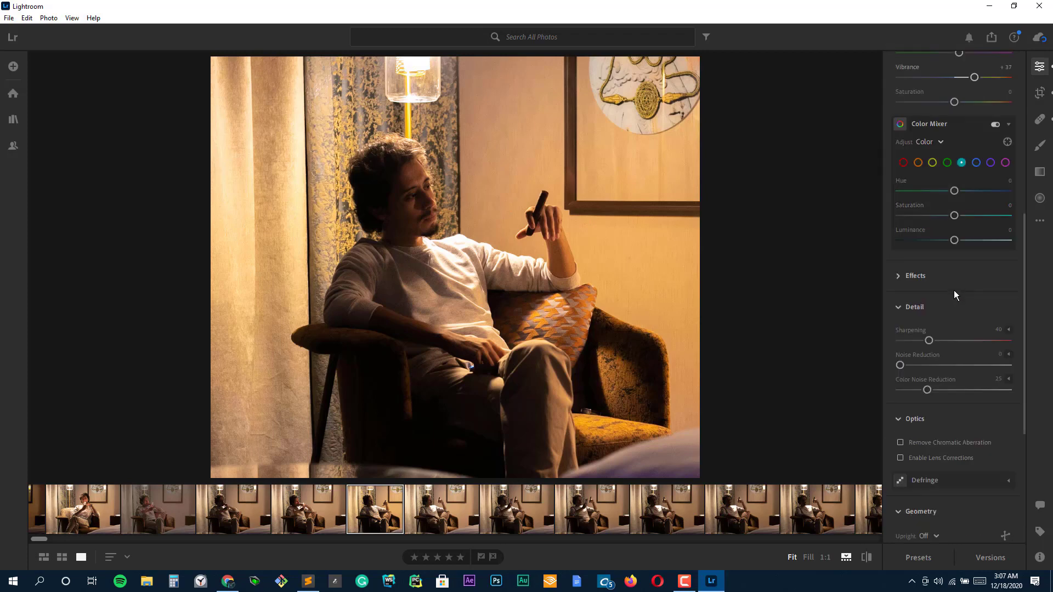